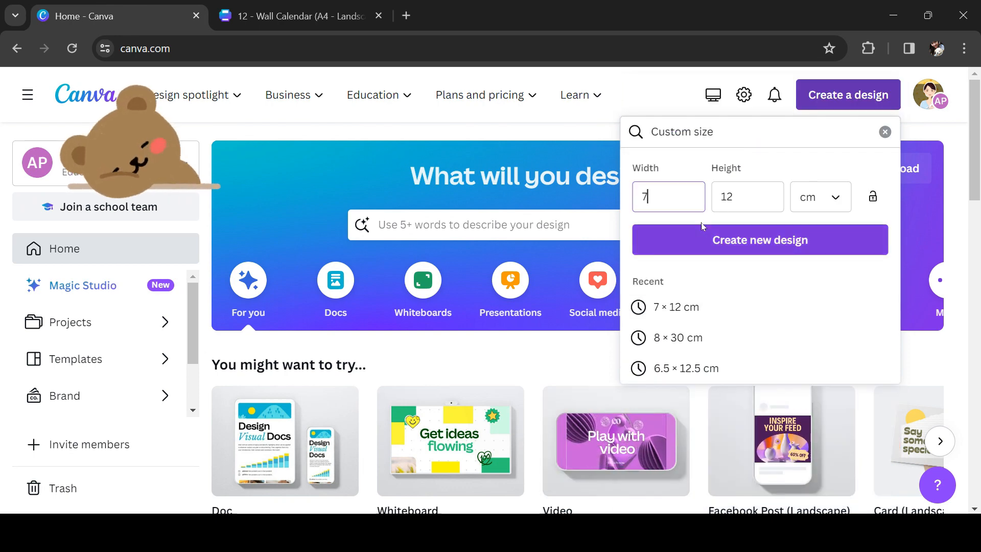
Create a new custom-size design 7 cm wide and 15 cm high
left_click_drag(737, 198, 730, 198)
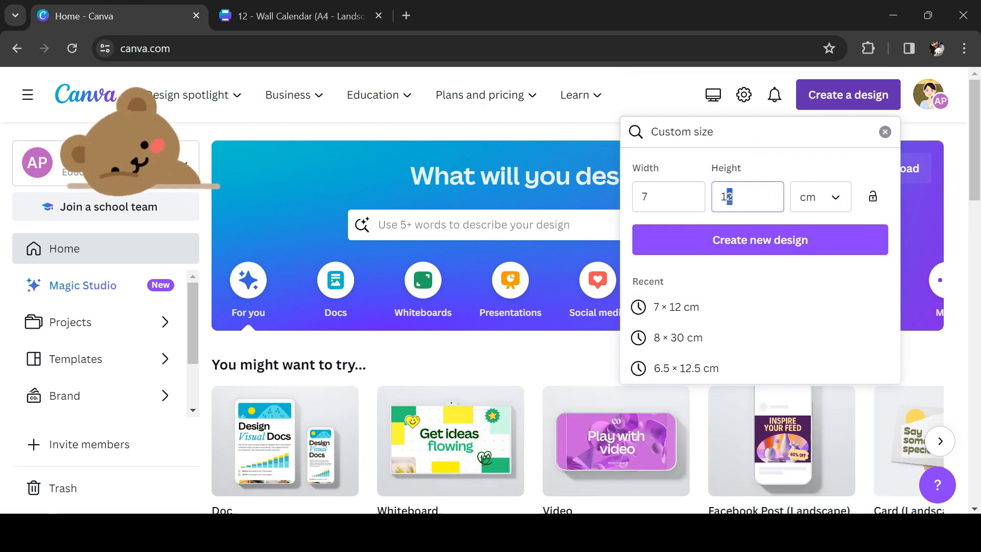
type("5")
left_click(755, 246)
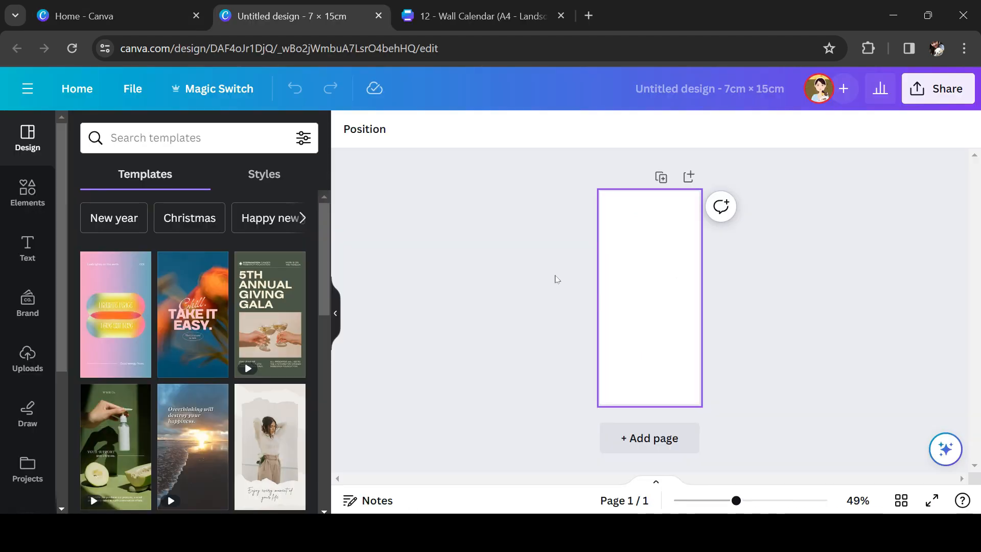
Copy the 2024 January calendar, without its memo column, from the wall calendar design into the new 7 × 15 cm design
left_click(473, 16)
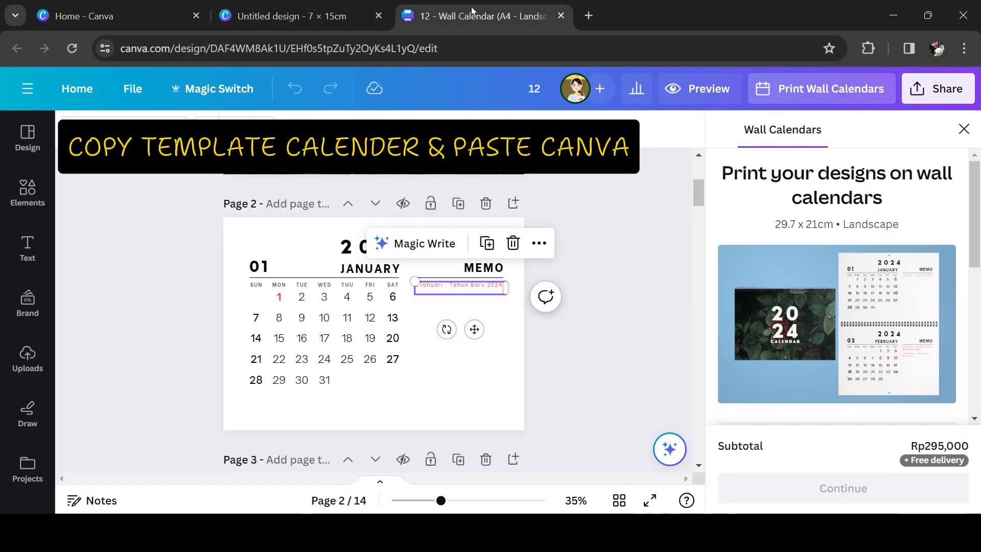
left_click(600, 224)
left_click_drag(195, 236, 415, 406)
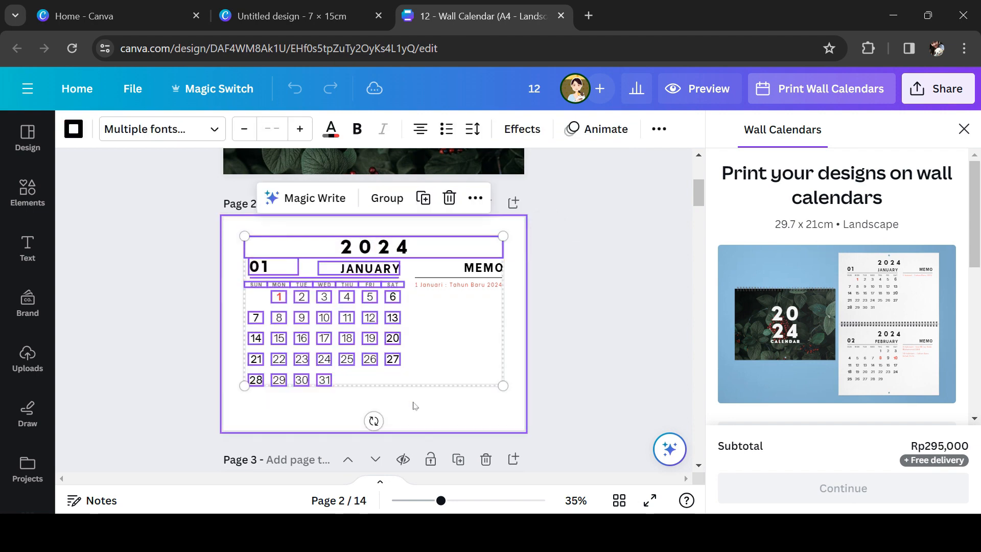
left_click(283, 15)
left_click(648, 276)
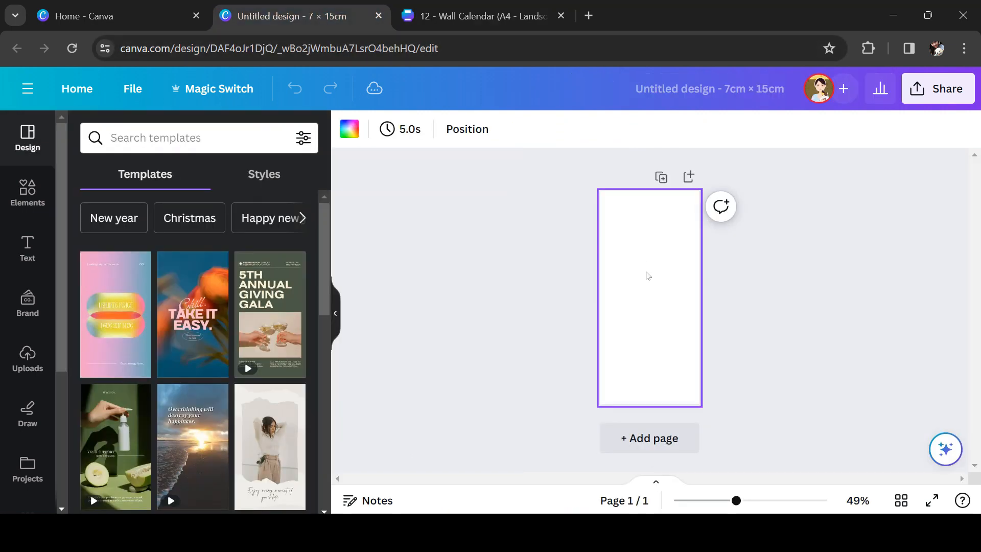
key("ctrl+v")
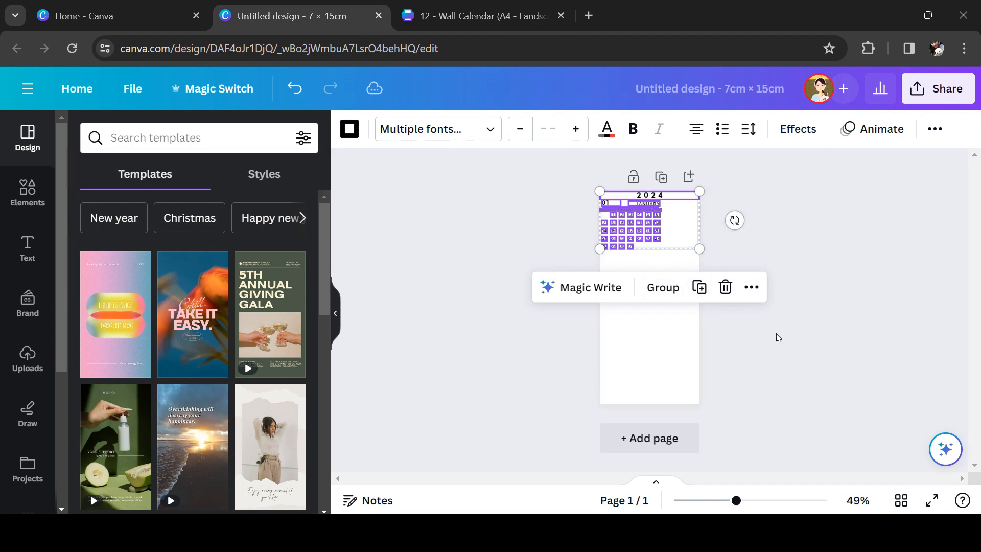
Narrow the 2024 title's text box to the width of the date grid, and group all the January calendar elements
left_click_drag(744, 500, 754, 501)
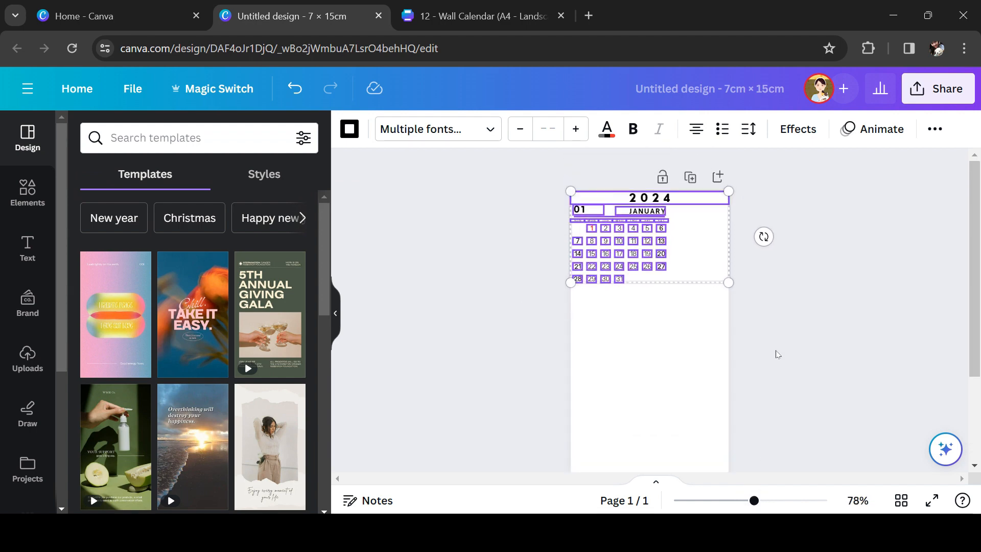
left_click(719, 201)
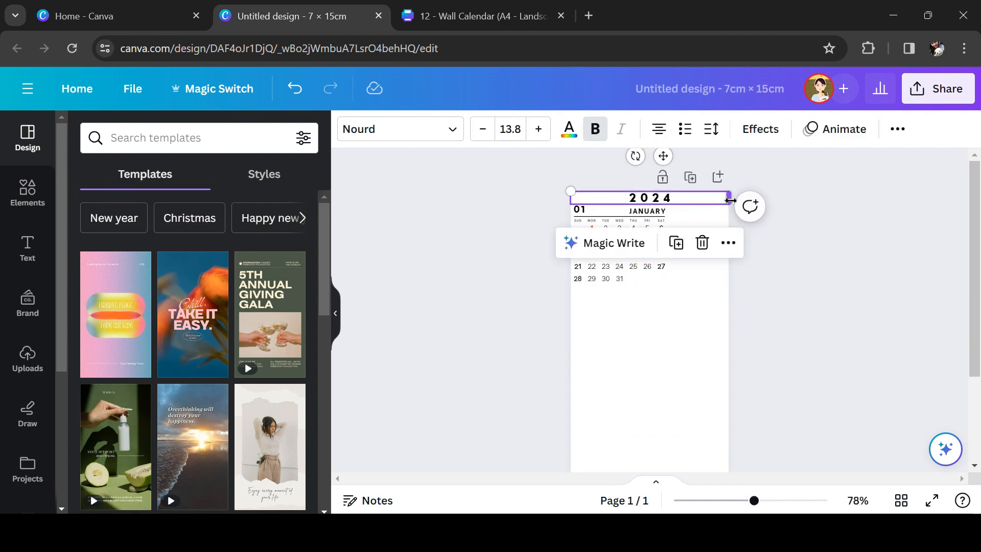
left_click_drag(730, 200, 668, 201)
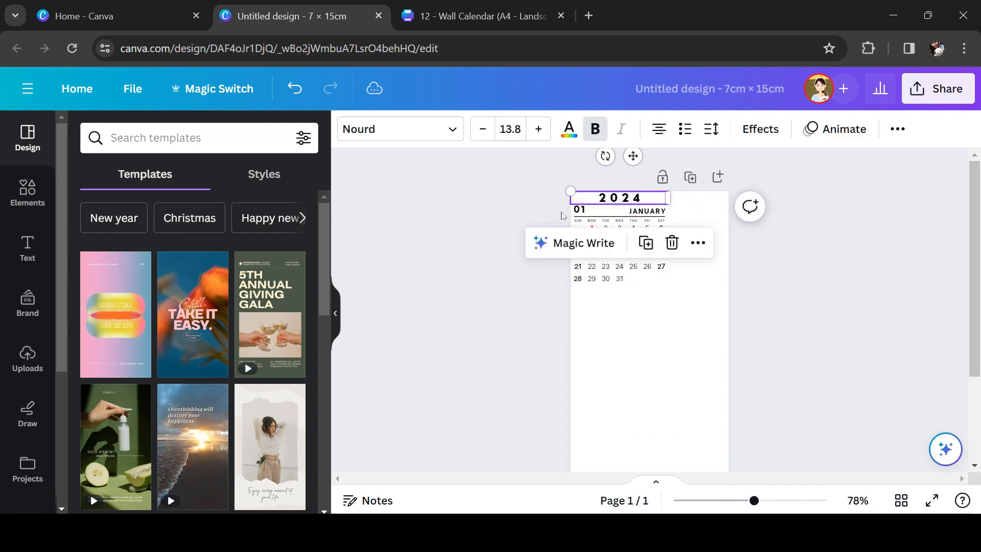
left_click_drag(532, 172, 686, 294)
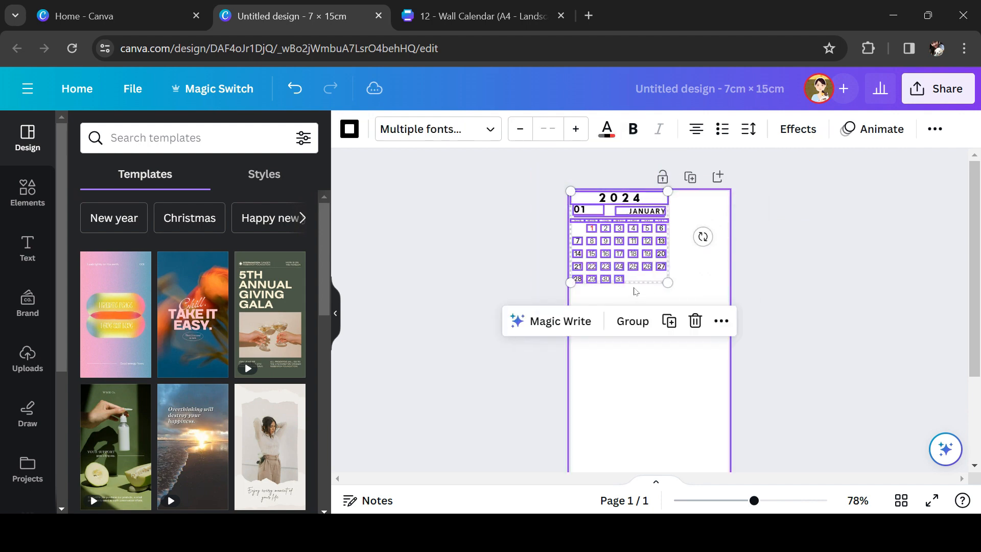
left_click(635, 327)
Move the grouped January calendar to the middle of the page and enlarge it to nearly the full page width
left_click_drag(627, 201, 658, 325)
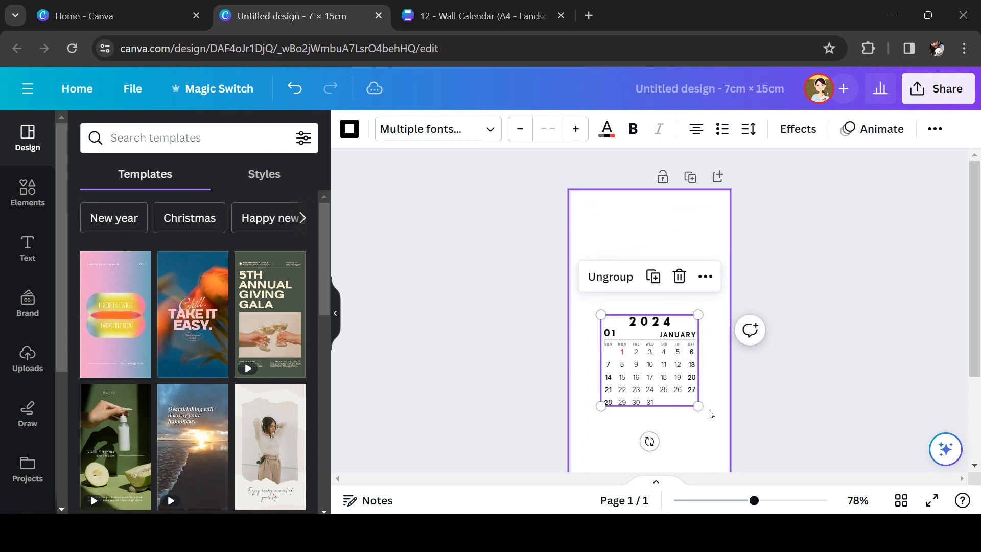
left_click_drag(699, 408, 723, 433)
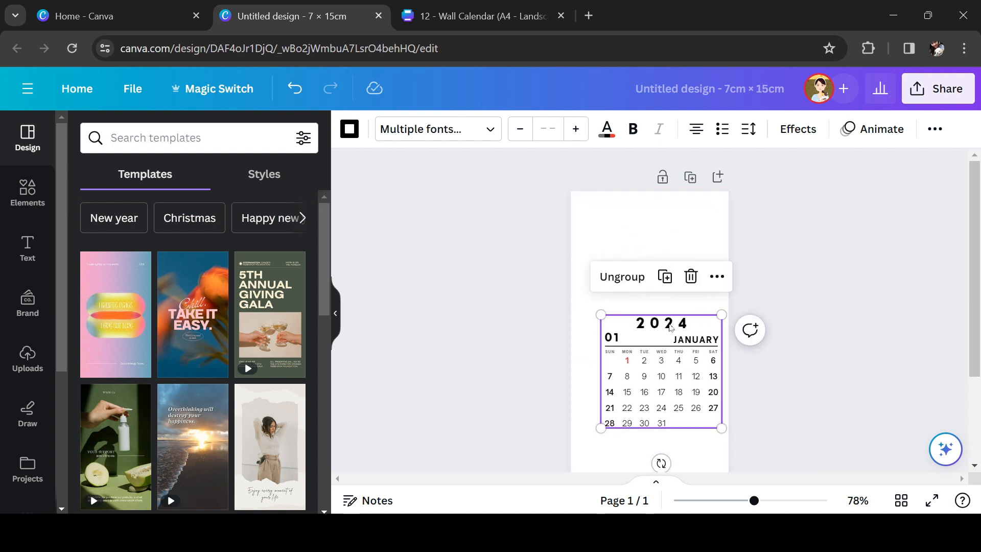
left_click_drag(670, 328, 661, 323)
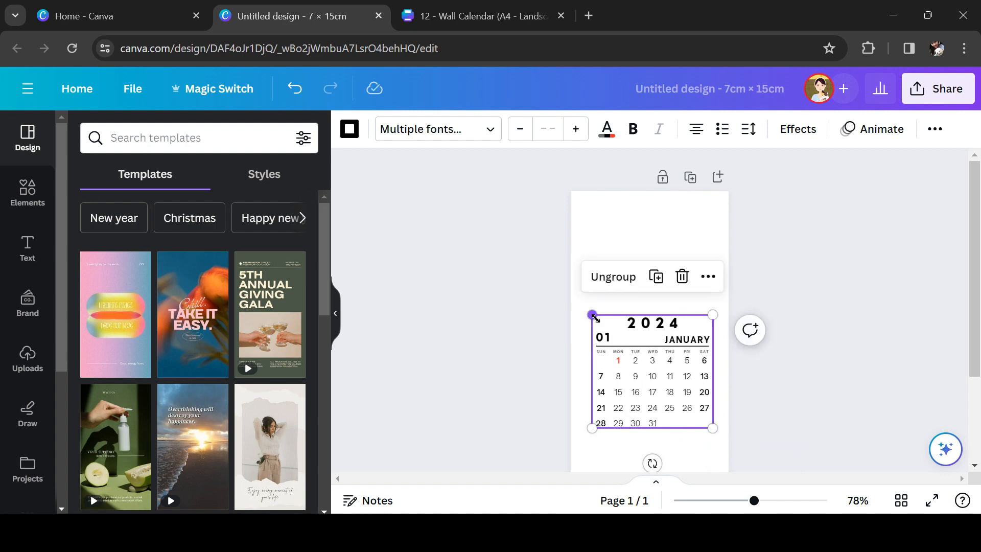
left_click_drag(593, 315, 586, 311)
left_click(800, 378)
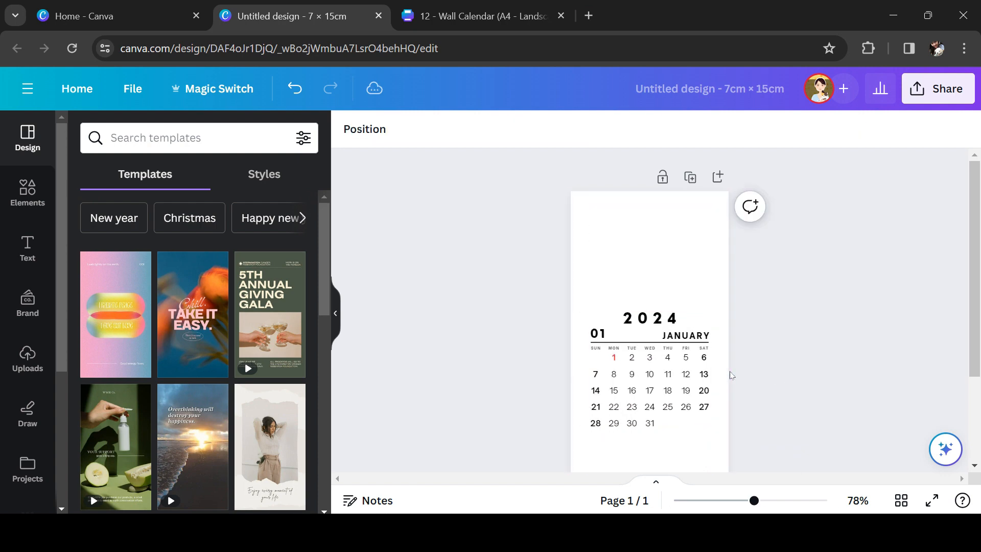
Copy the red note "1 Januari : Tahun Baru 2024" from the wall calendar design into the new calendar page
left_click(478, 16)
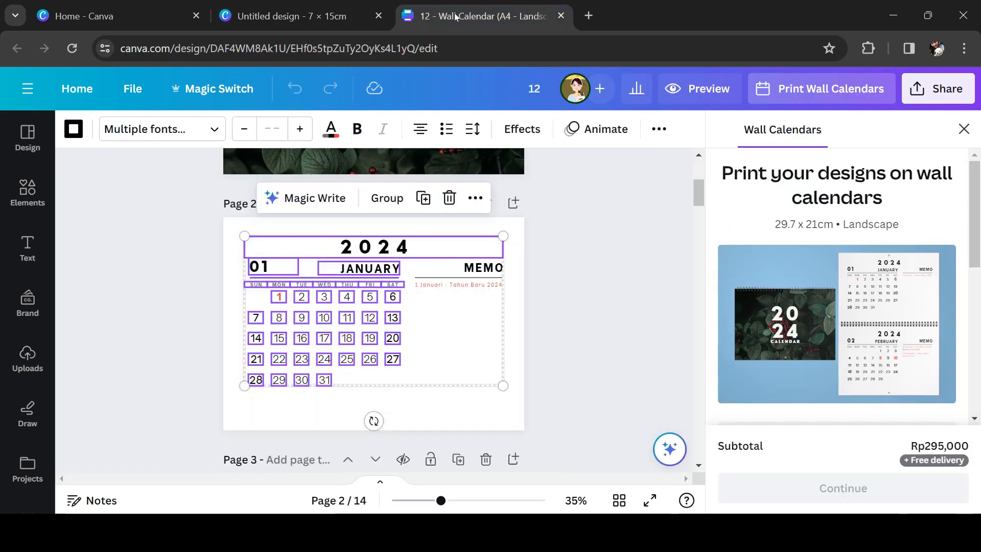
left_click(444, 294)
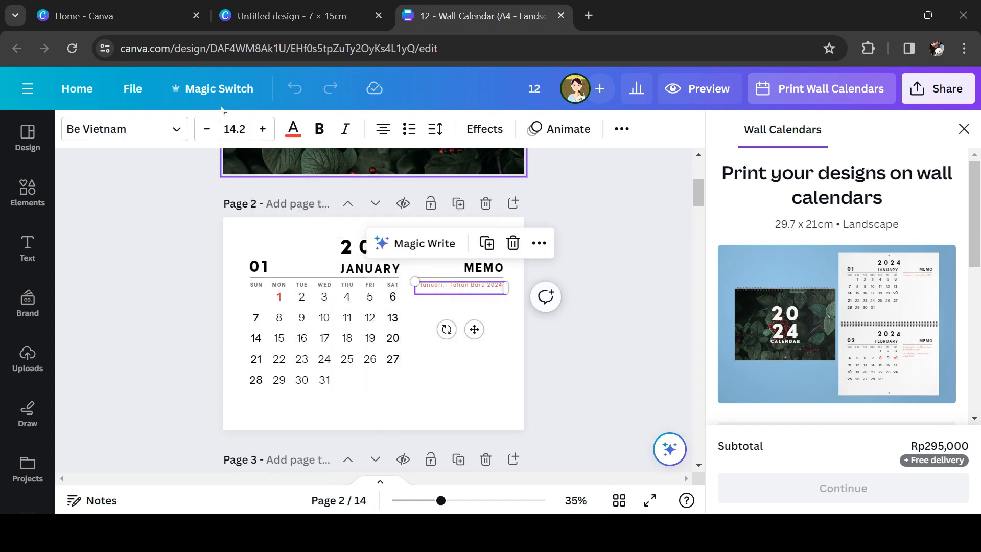
left_click(277, 17)
left_click(630, 447)
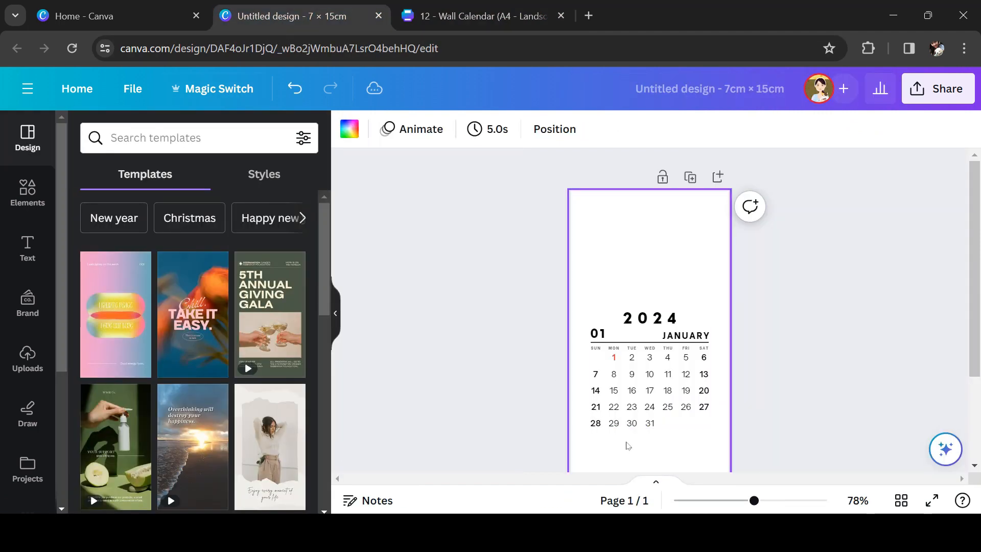
left_click(481, 16)
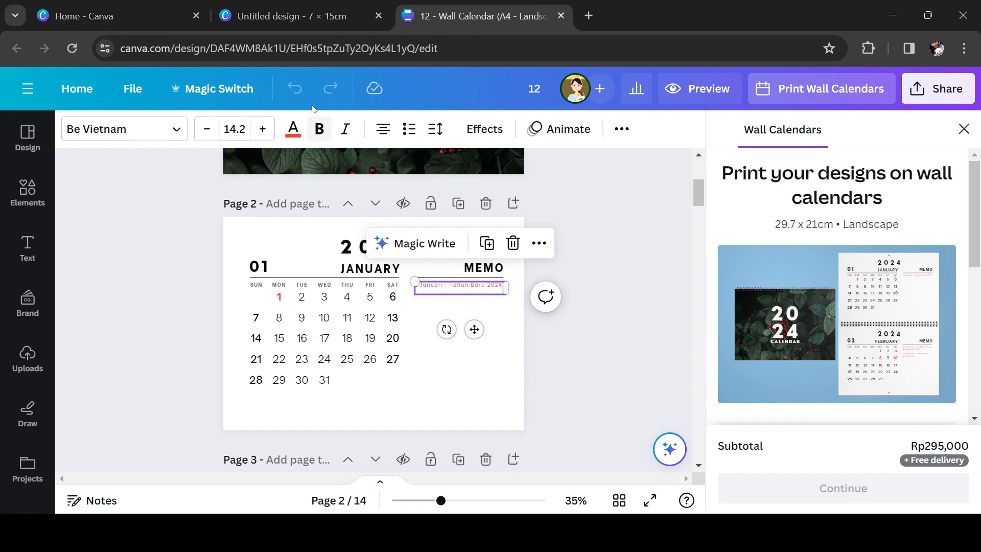
left_click(288, 16)
left_click(646, 262)
type("1 Januari : Tahun Baru 2024")
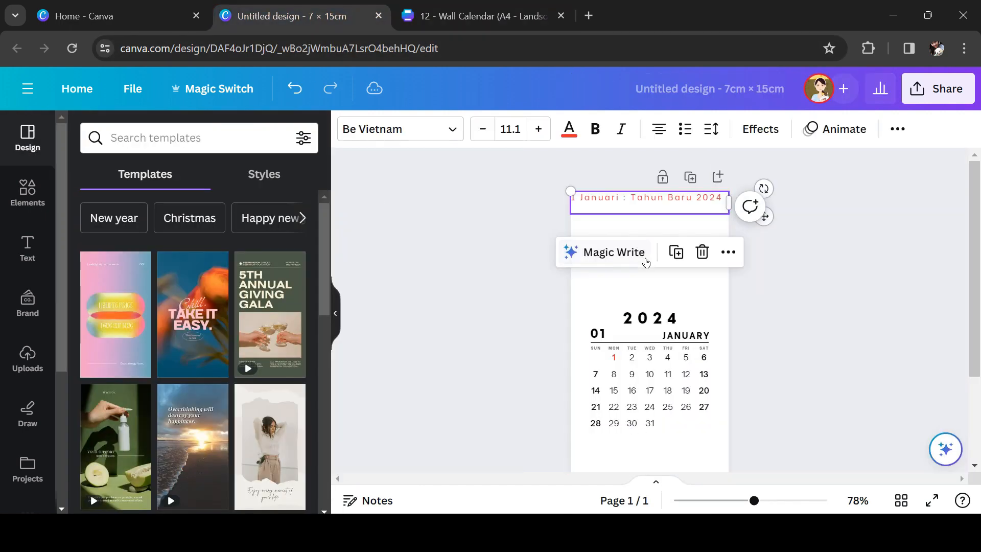
Scale the red holiday note down to about font size 5.6 and place it just below the last row of dates
left_click_drag(574, 191, 649, 211)
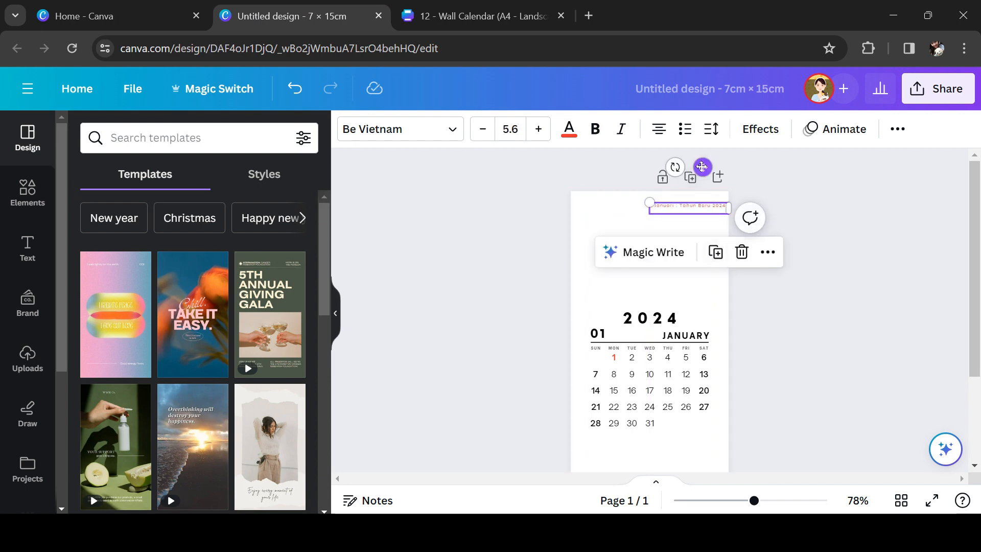
left_click_drag(701, 167, 641, 398)
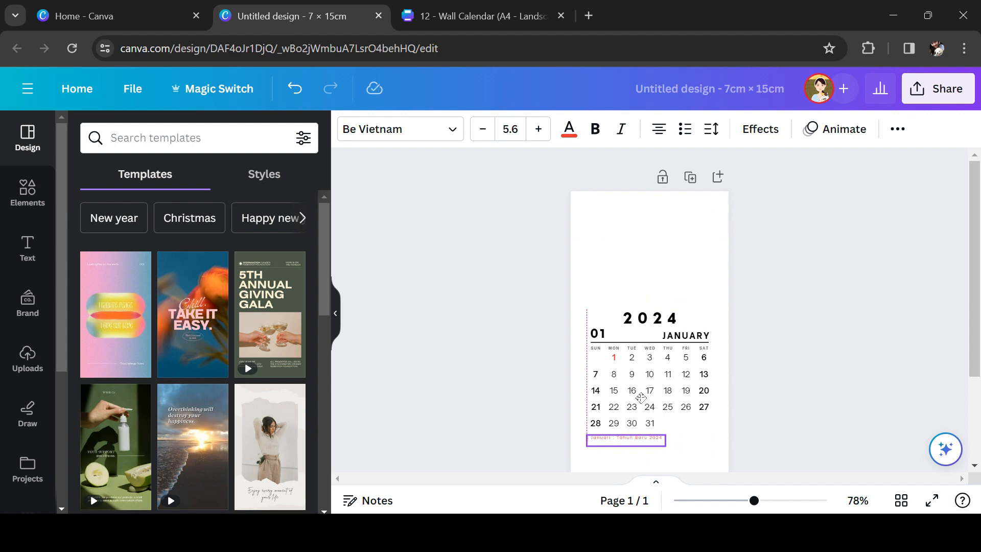
left_click(794, 381)
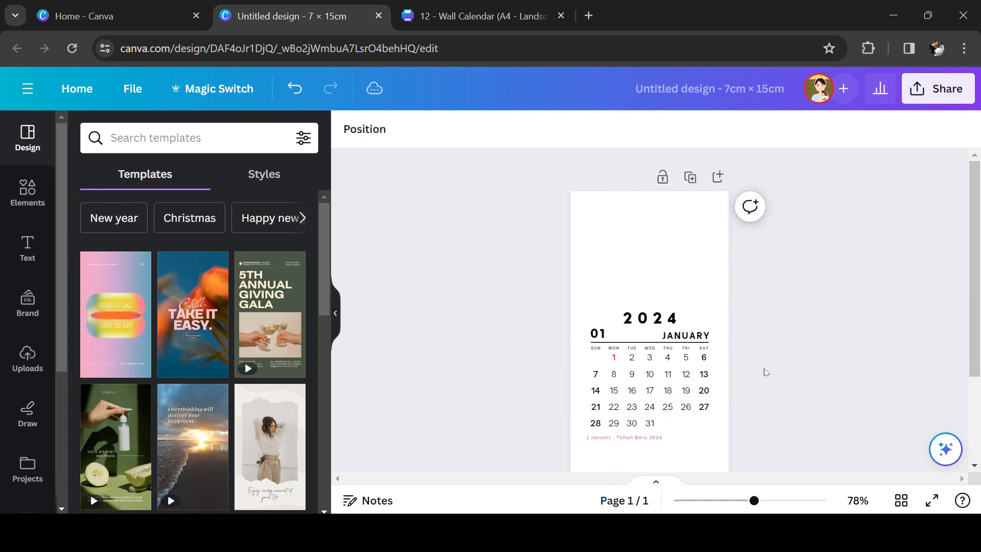
Search the elements for "animal cartoon", restrict the results to graphics, and add the standing giraffe to the page
scroll(764, 372, "down", 3)
scroll(763, 372, "up", 2)
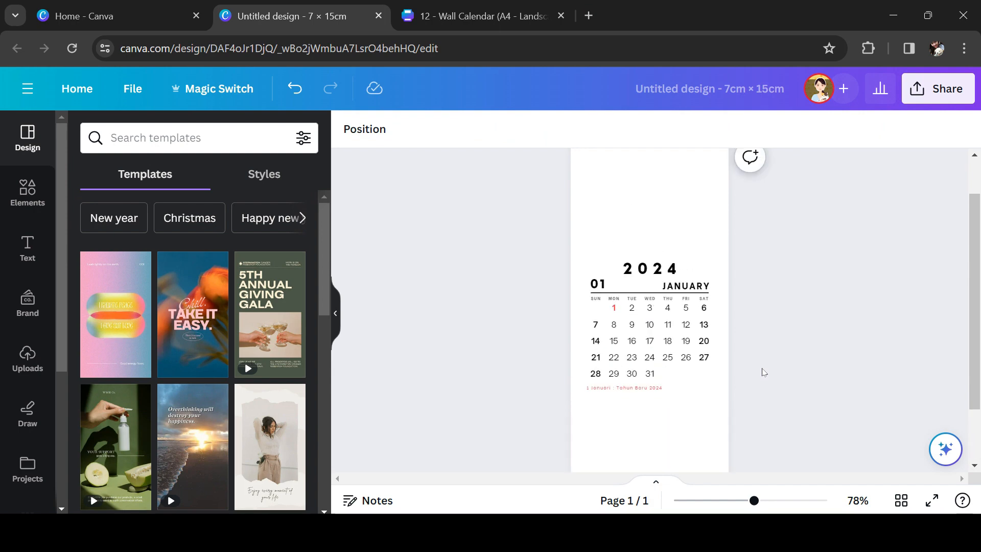
left_click(21, 190)
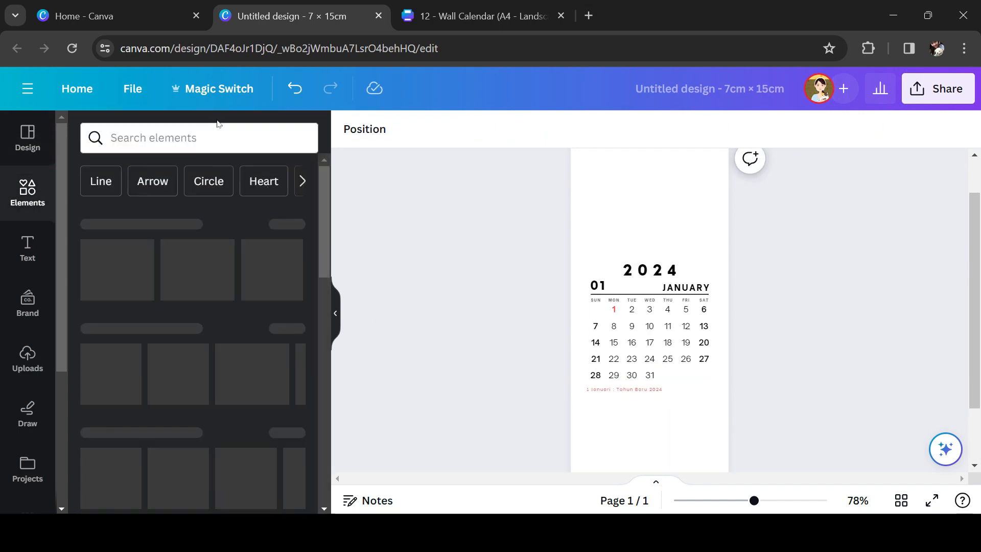
left_click(164, 137)
type("animal")
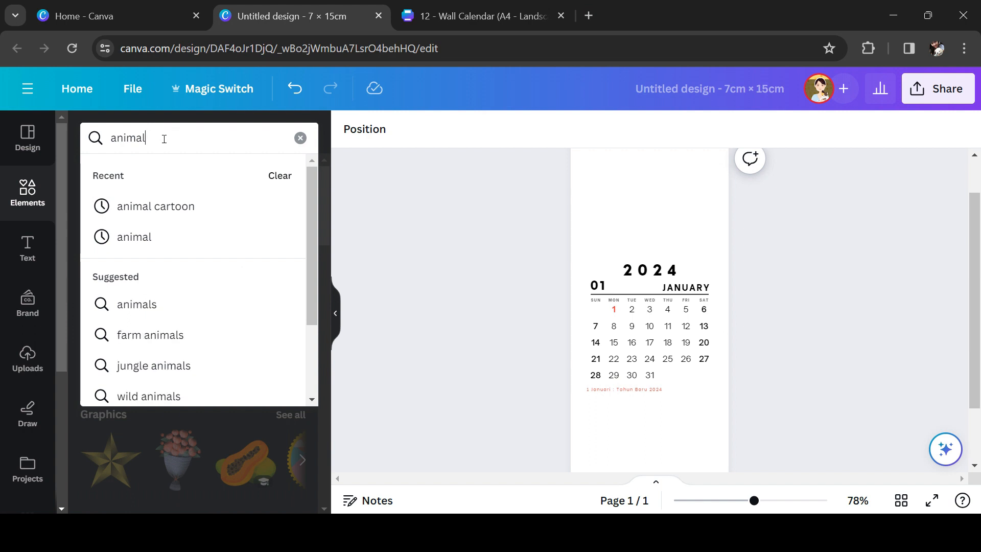
type("ca ca")
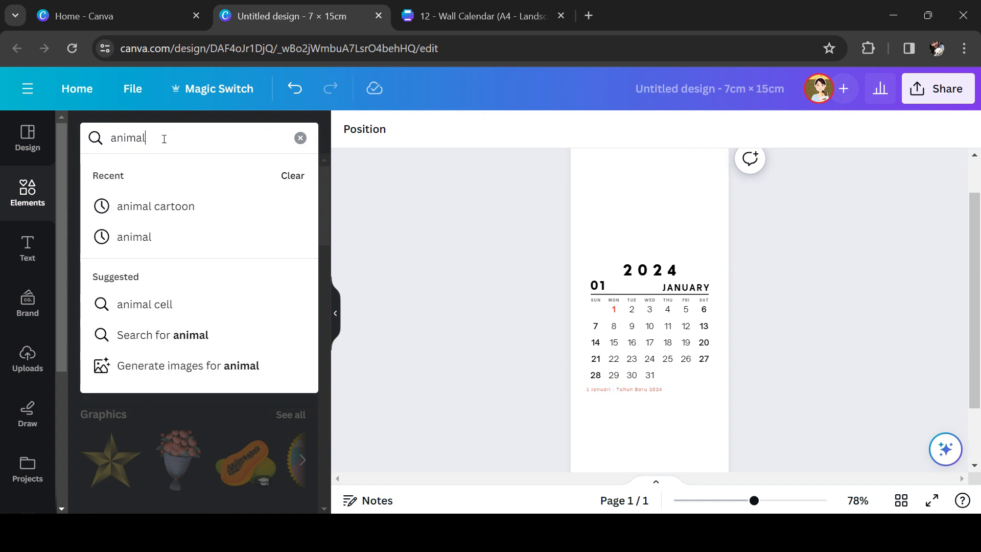
type("rtoon")
key("Return")
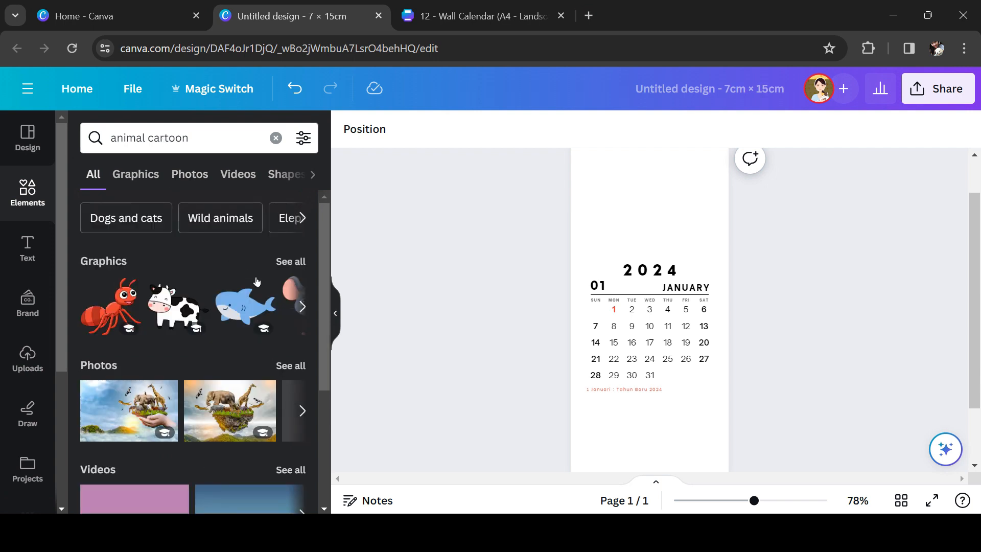
left_click(135, 175)
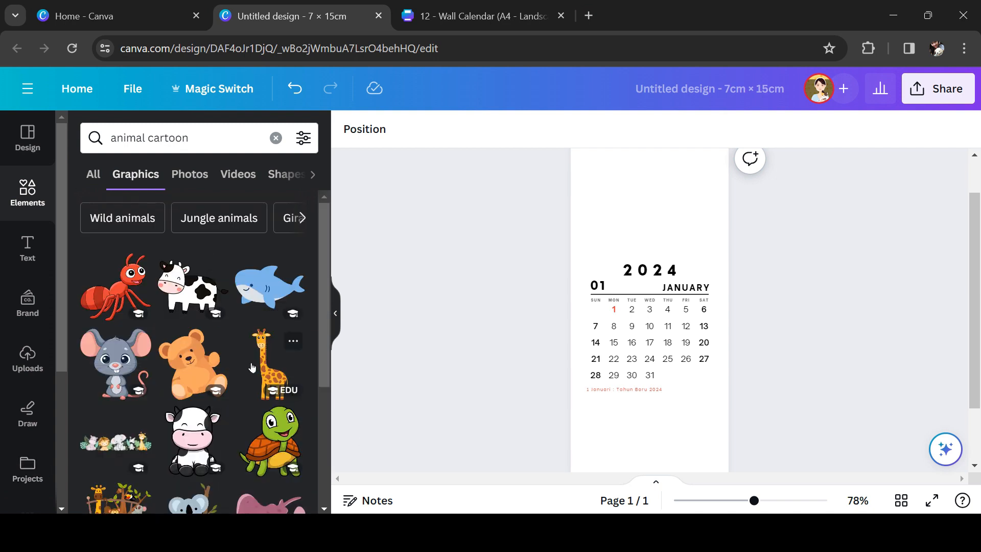
left_click(271, 366)
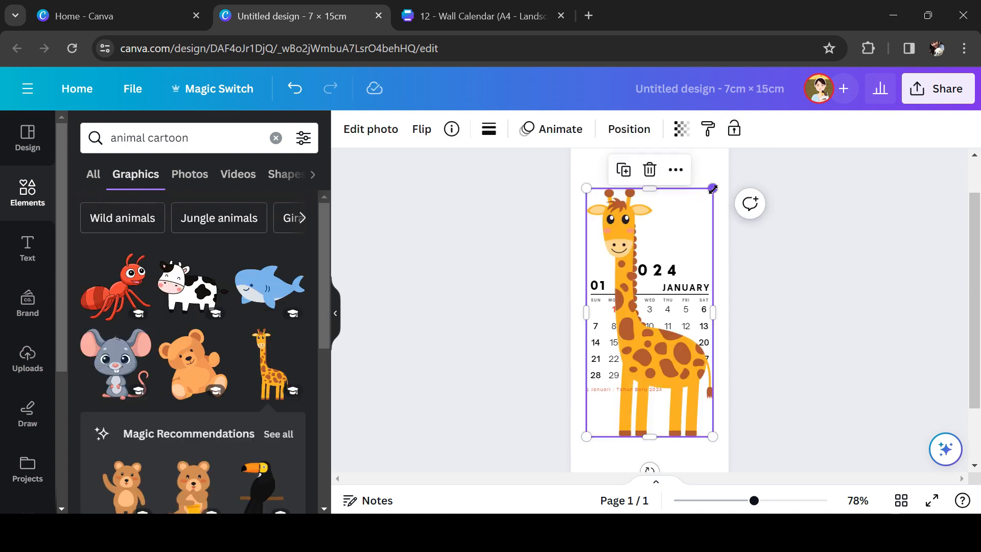
Scale the giraffe down and place it in the page's lower-right corner, below the calendar dates
left_click_drag(712, 189, 659, 296)
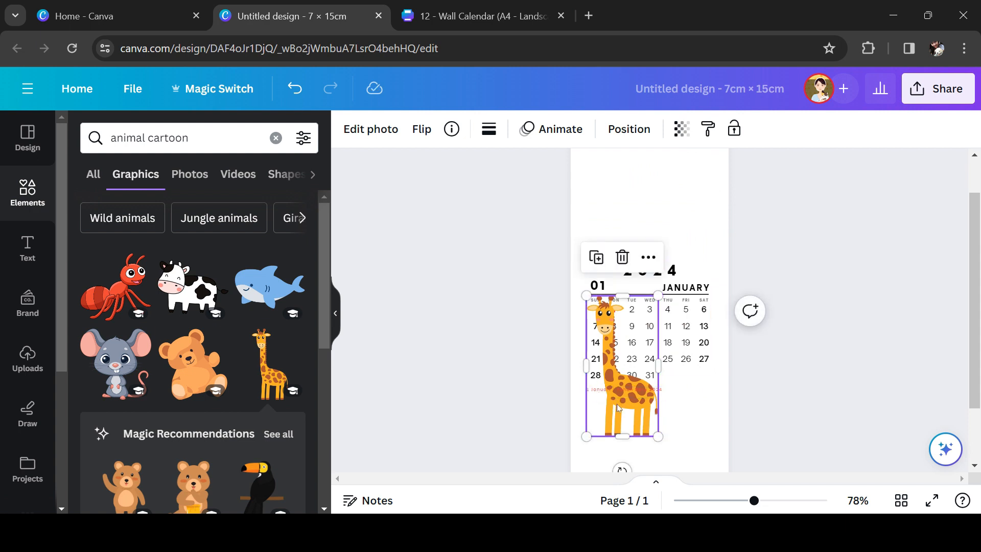
left_click_drag(617, 403, 682, 434)
scroll(683, 435, "down", 2)
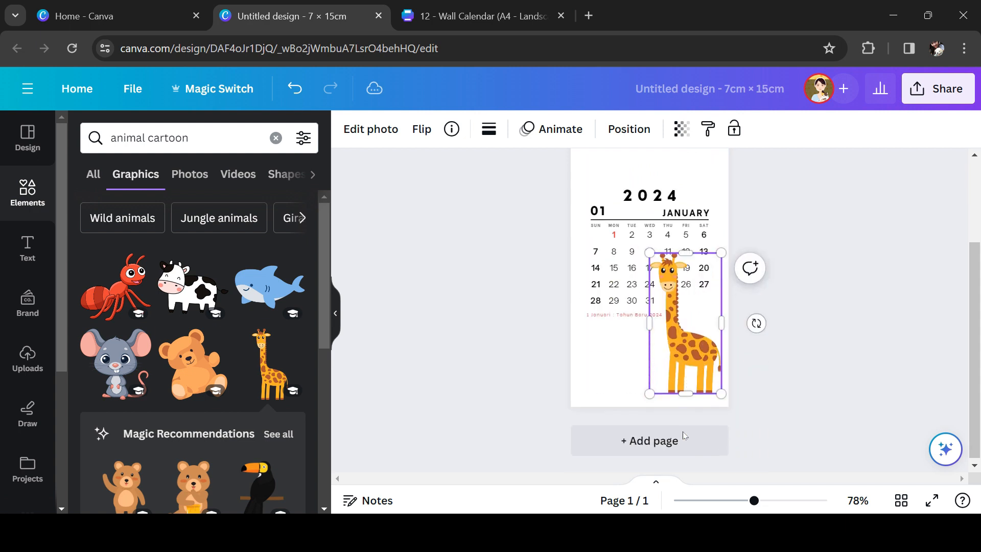
left_click_drag(700, 339, 692, 352)
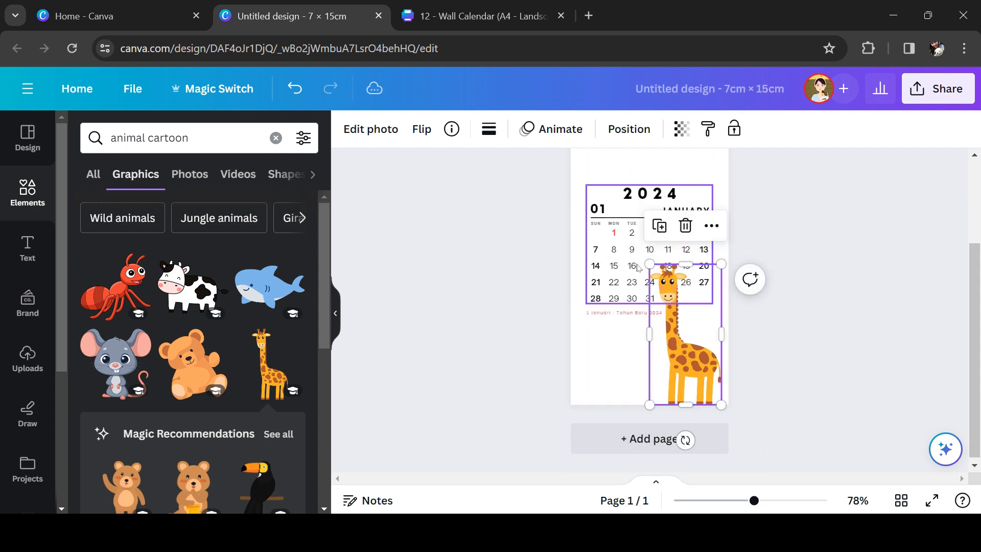
left_click_drag(649, 264, 670, 289)
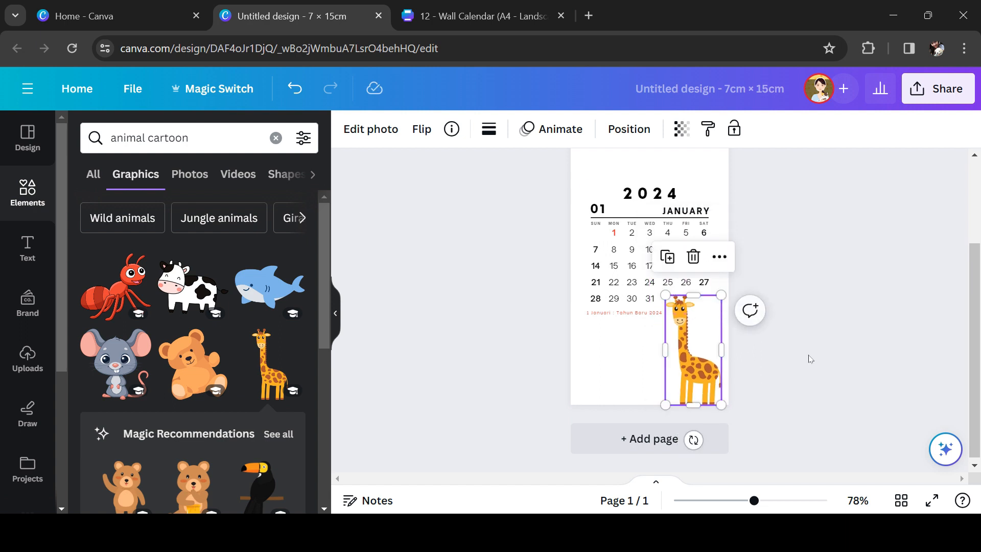
left_click(700, 362)
left_click_drag(699, 364, 694, 361)
left_click(776, 360)
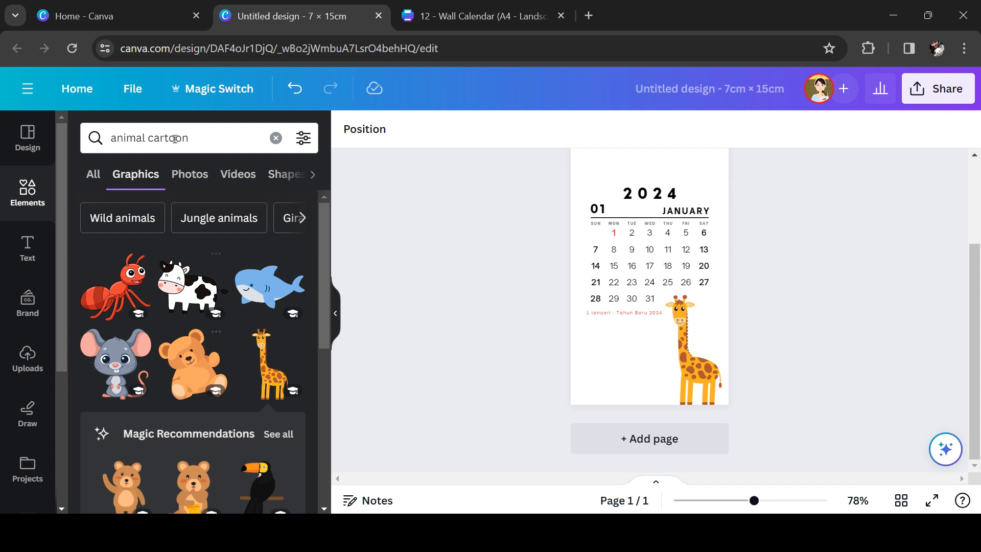
Search the graphics for "tree cartoon" and add the slim tree with a forked brown trunk and separate leaf clusters to the page
double_click(128, 137)
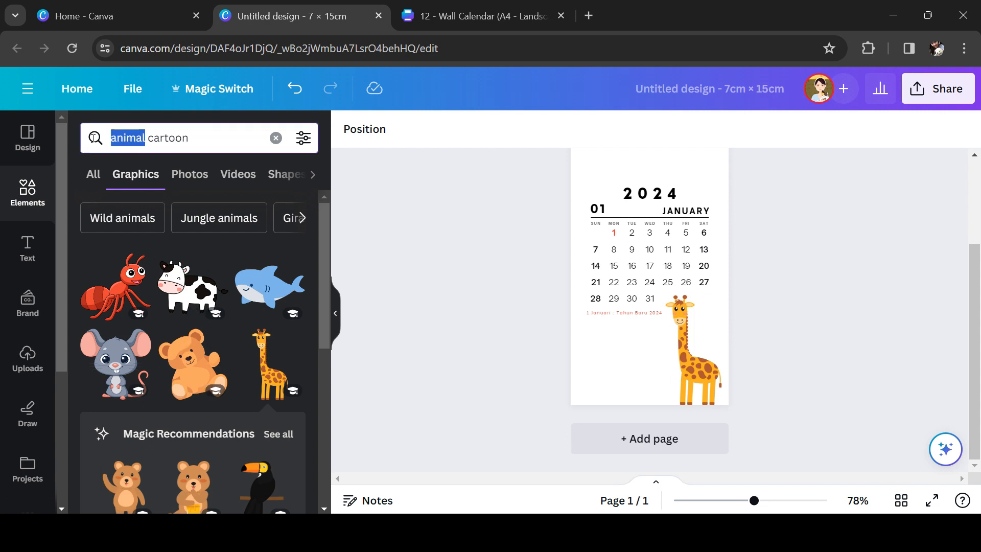
type("tree")
key("Return")
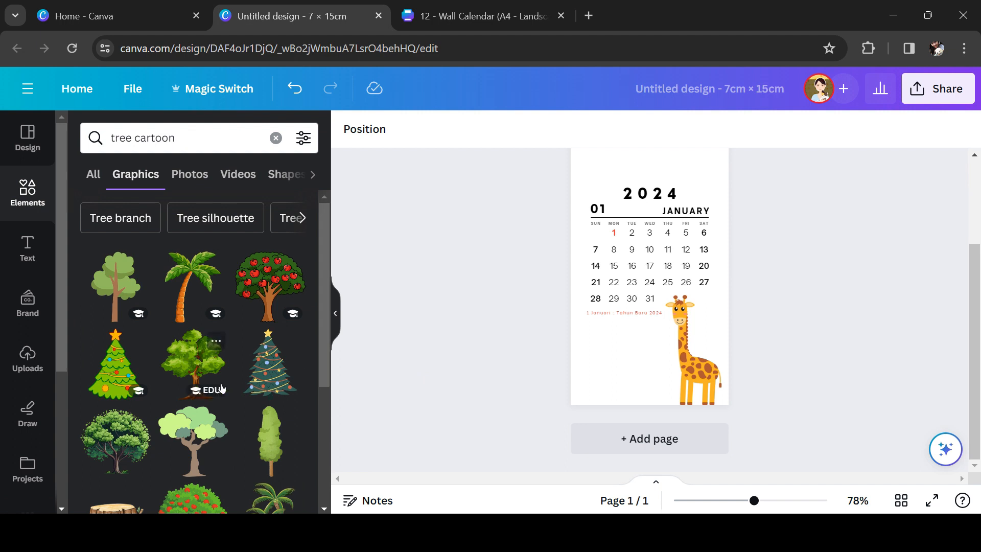
scroll(218, 381, "down", 3)
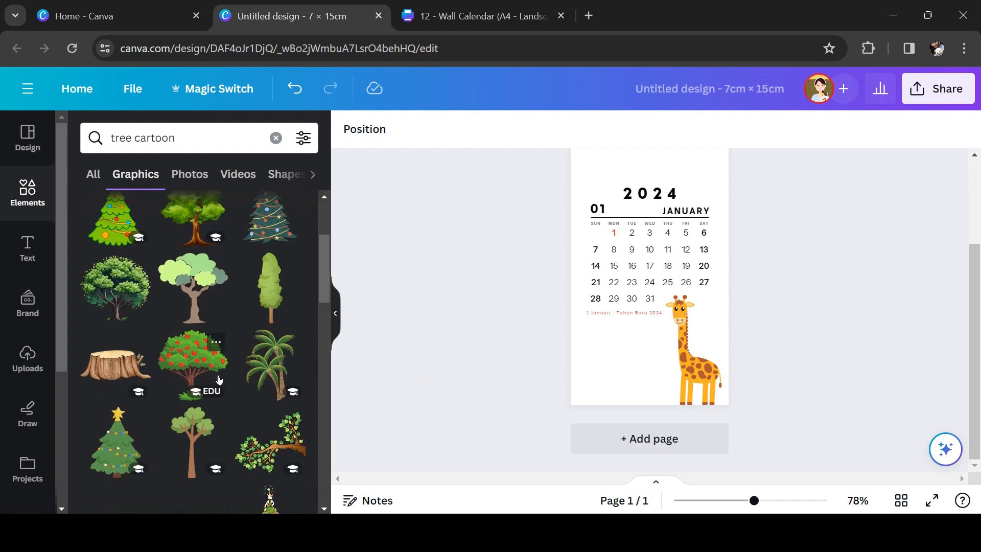
left_click(207, 426)
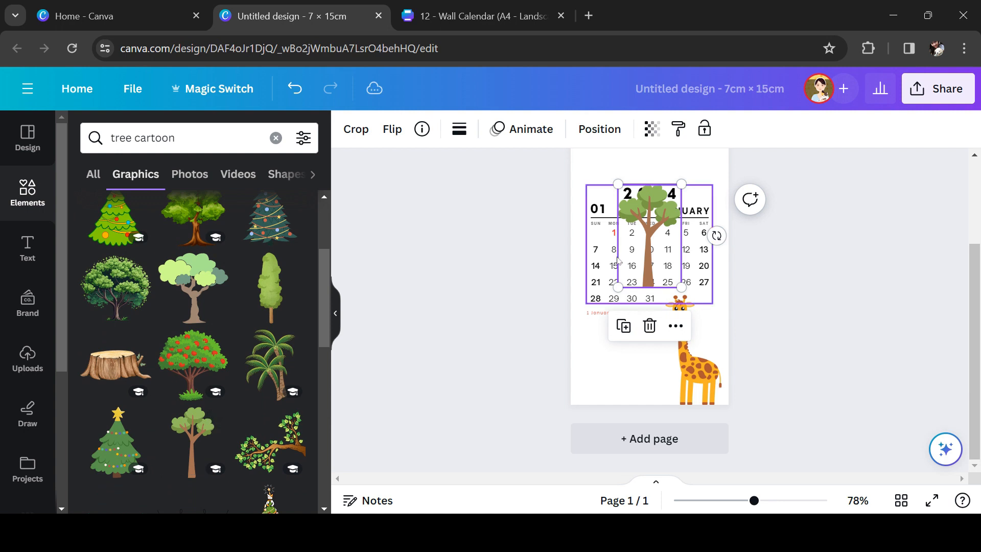
Scale the forked-trunk tree down and stand it on the page's bottom edge beside the giraffe
left_click_drag(645, 255, 640, 352)
left_click_drag(673, 303, 663, 321)
left_click(741, 320)
Add the full-crowned tree from the recommended graphics, scale it down, and place it in the page's lower-left corner
scroll(227, 339, "down", 5)
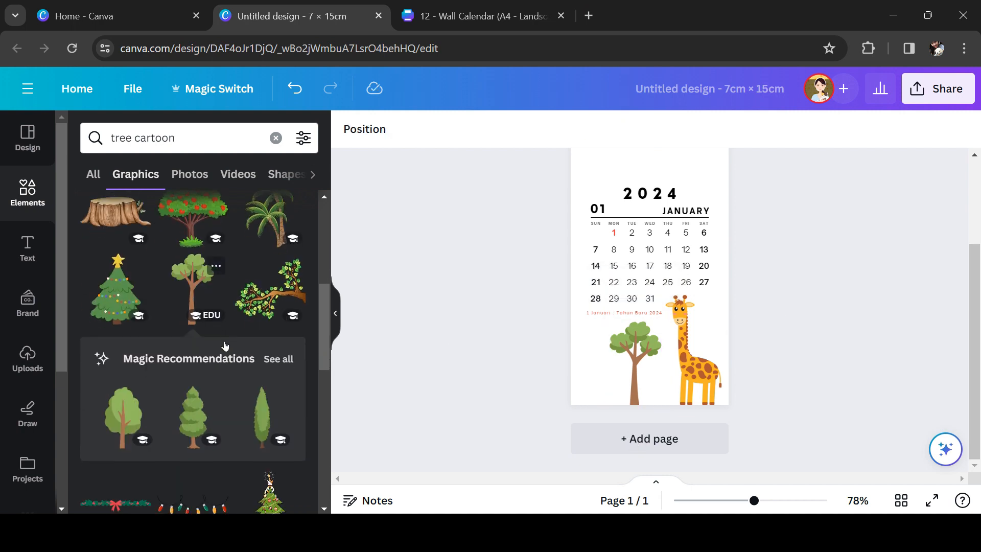
left_click(122, 332)
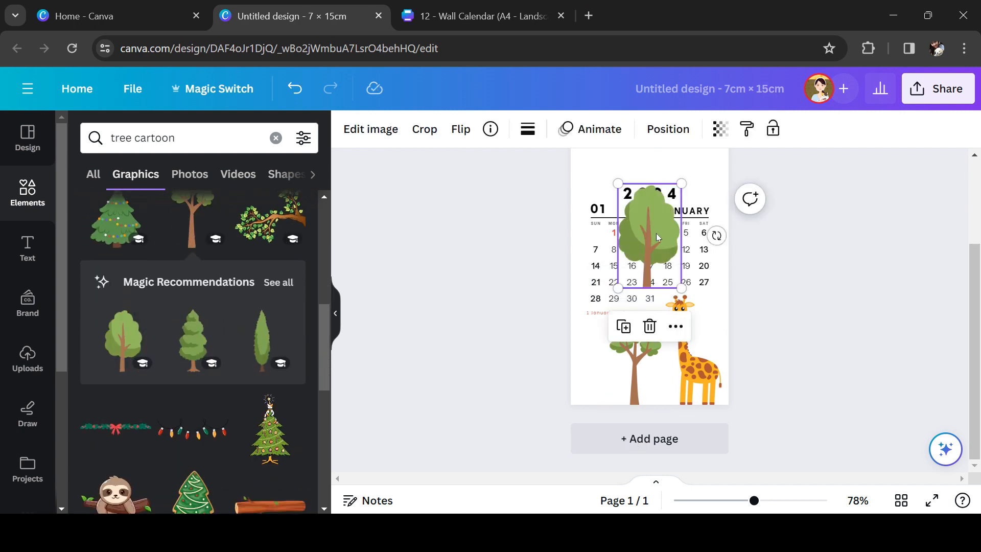
left_click_drag(657, 236, 609, 347)
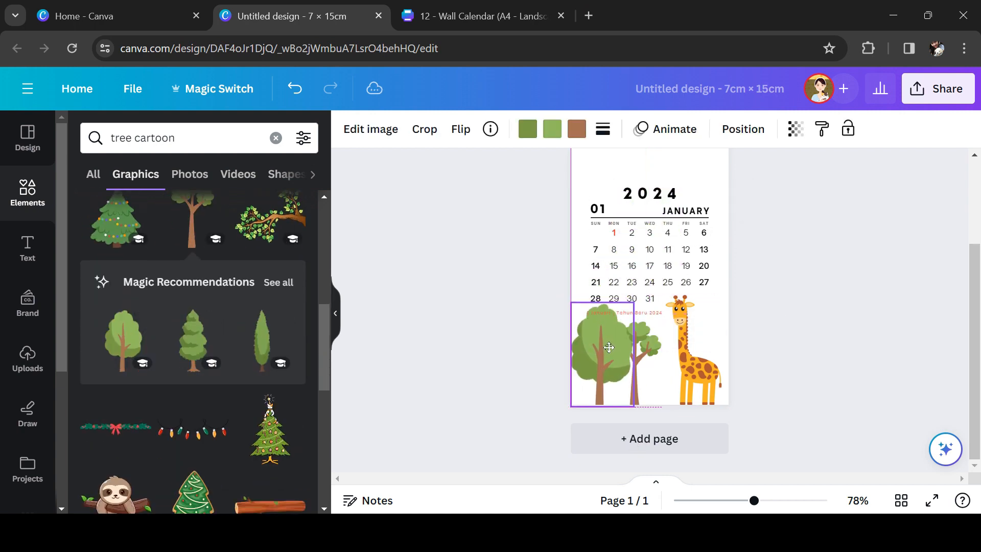
left_click_drag(634, 302, 609, 342)
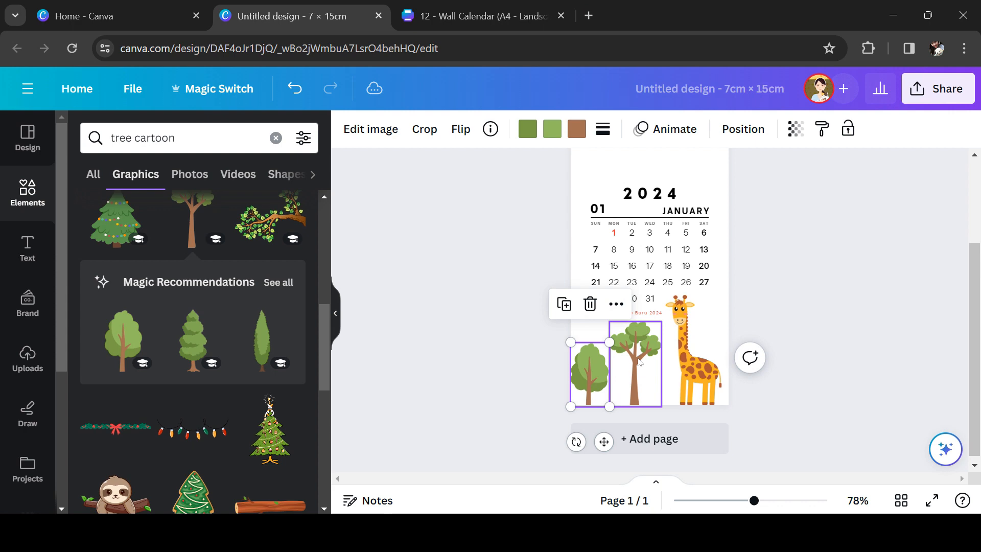
Search the graphics for "rumput" and look through the results for suitable ground cover
left_click(184, 138)
type("rumput")
key("Return")
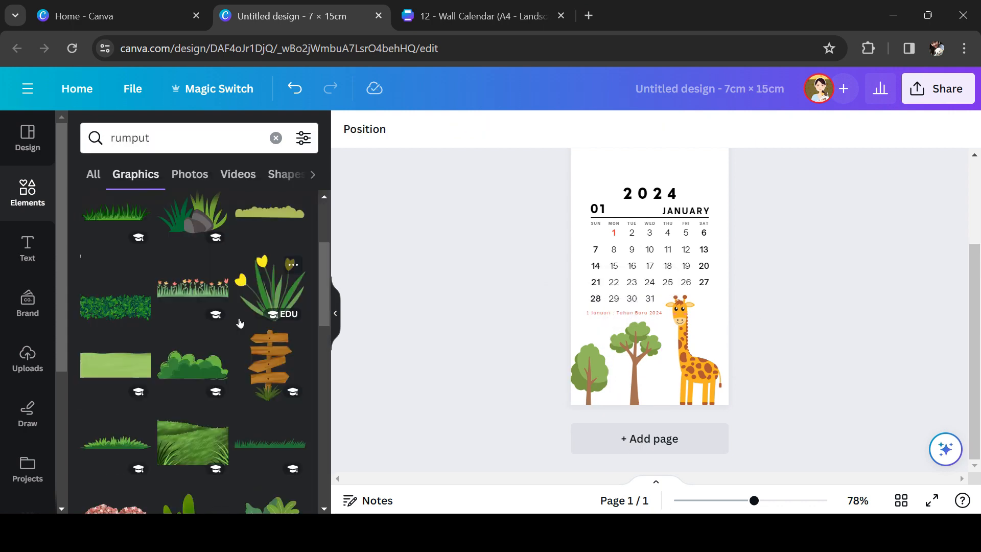
scroll(235, 321, "down", 5)
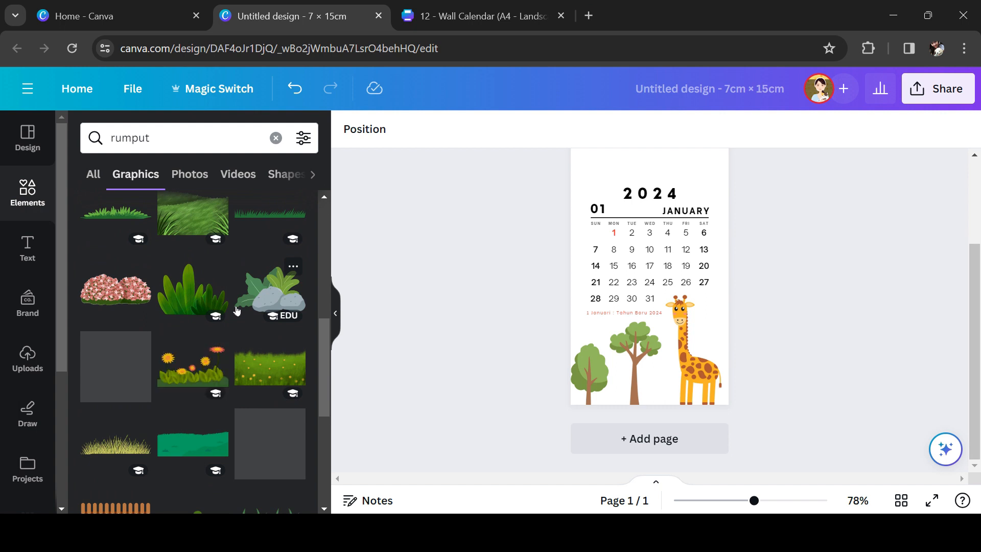
scroll(237, 311, "down", 5)
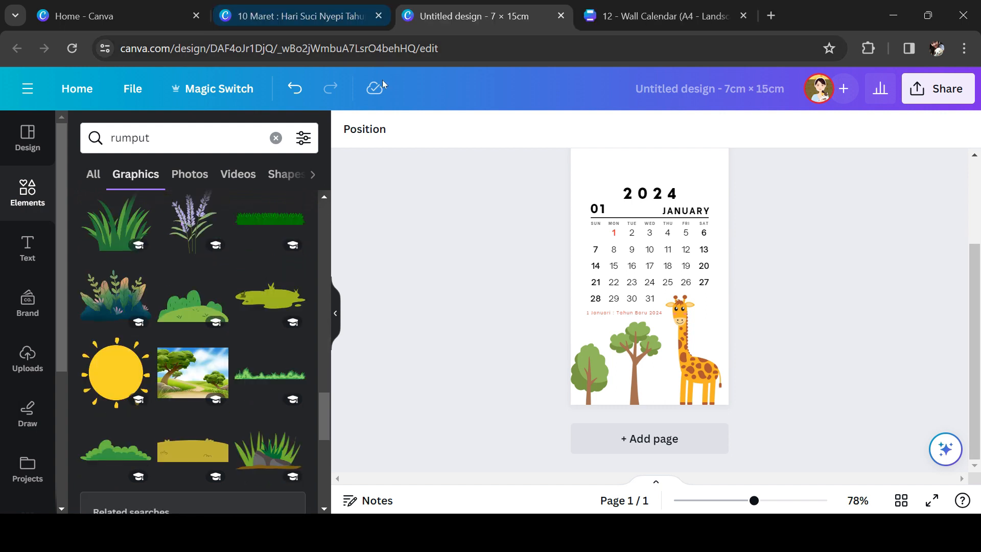
Close the other calendar design, paste the green hill graphic into the January page, and move it over the page's bottom edge
left_click(378, 16)
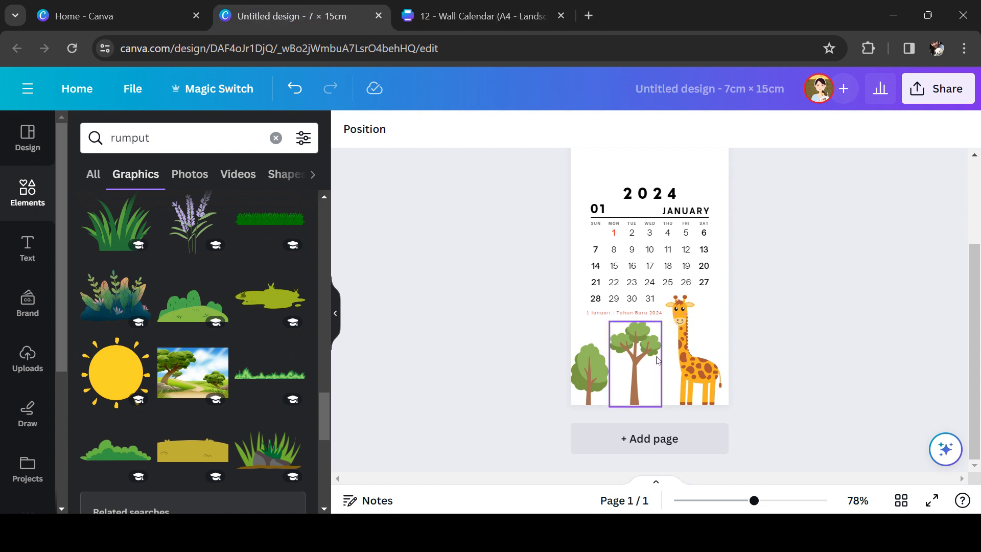
key("ctrl+v")
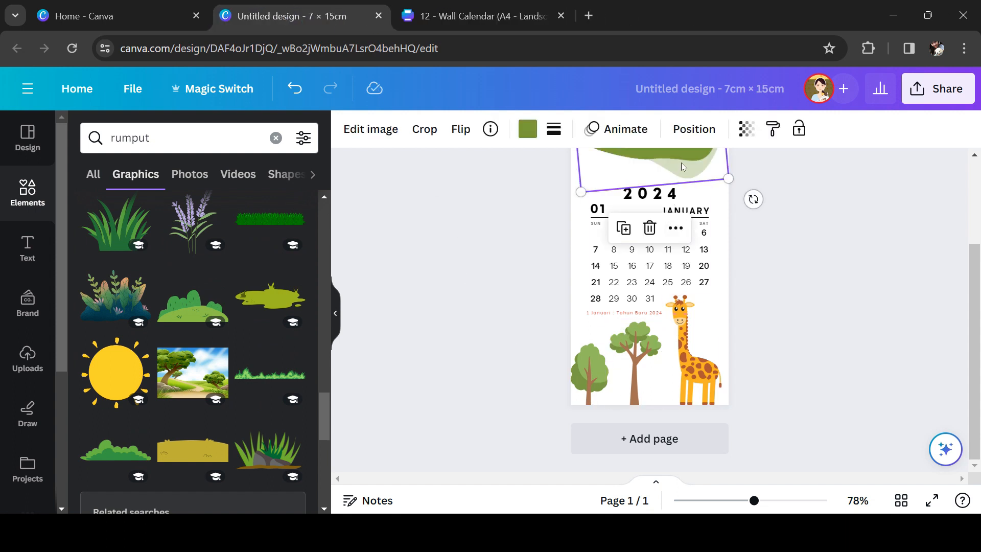
left_click_drag(683, 166, 659, 442)
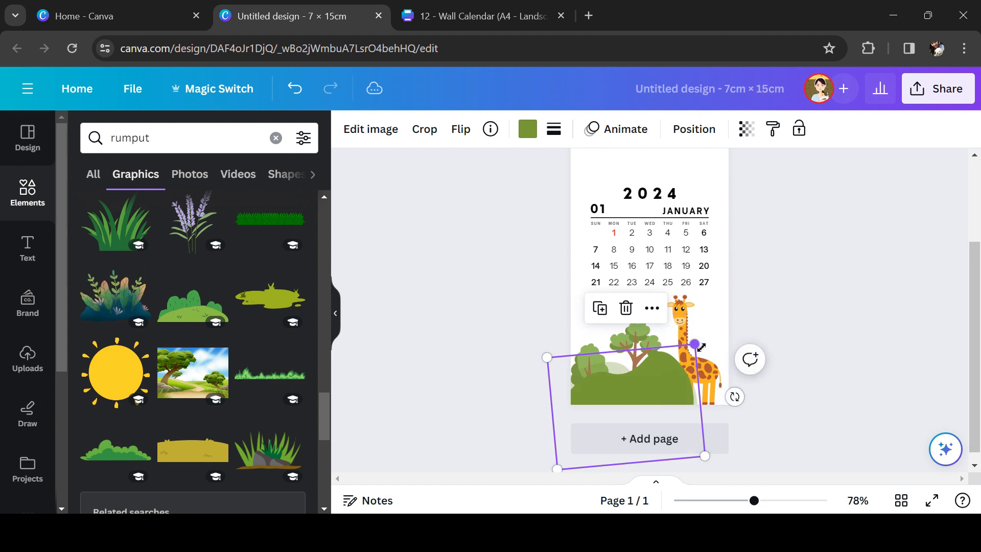
Enlarge the green hill to about 7.99 cm wide and position it so it spans the full bottom edge of the page
left_click_drag(695, 344, 738, 349)
left_click_drag(679, 382, 694, 411)
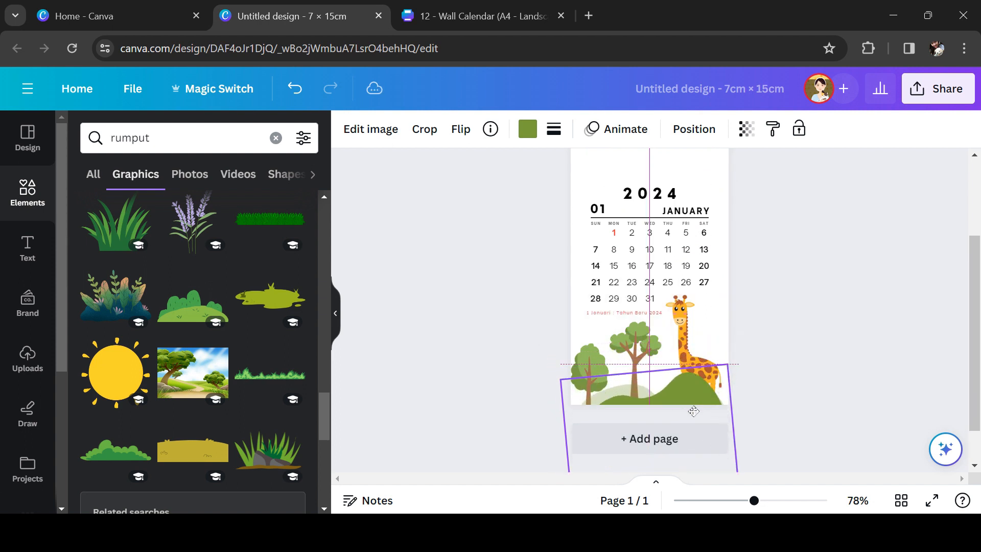
left_click_drag(689, 410, 687, 410)
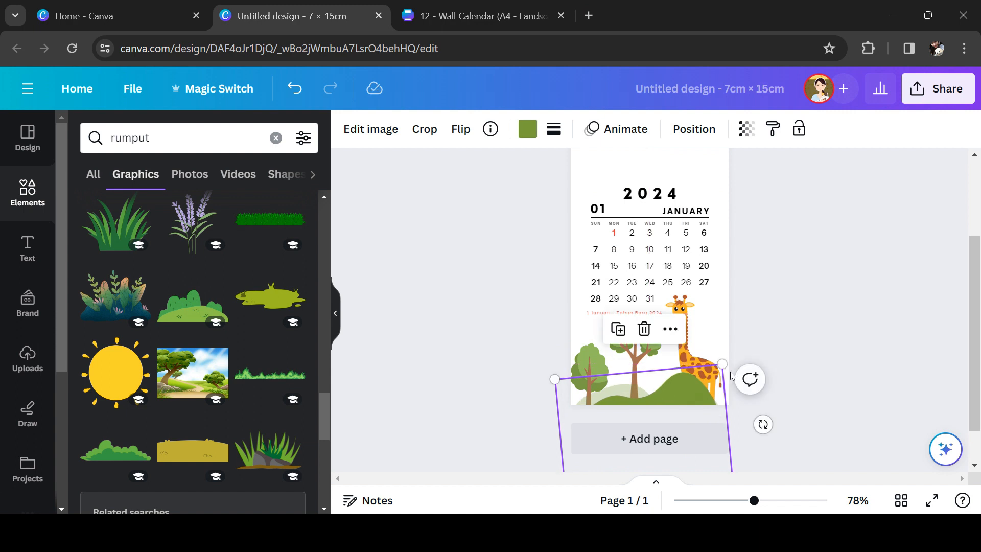
left_click_drag(725, 368, 740, 358)
left_click_drag(700, 388, 698, 392)
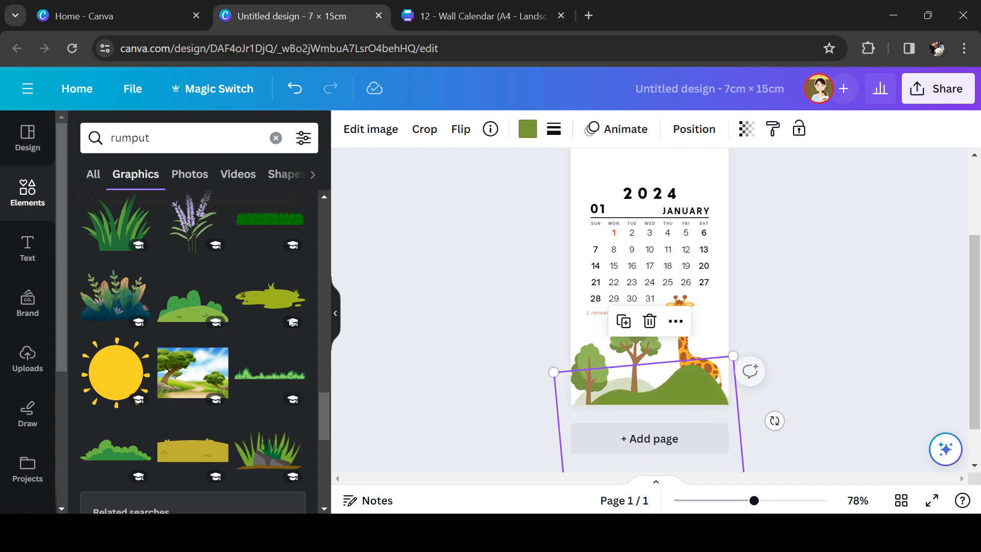
Reorder the layers so the green hill lies behind the two trees and the giraffe
scroll(166, 294, "down", 5)
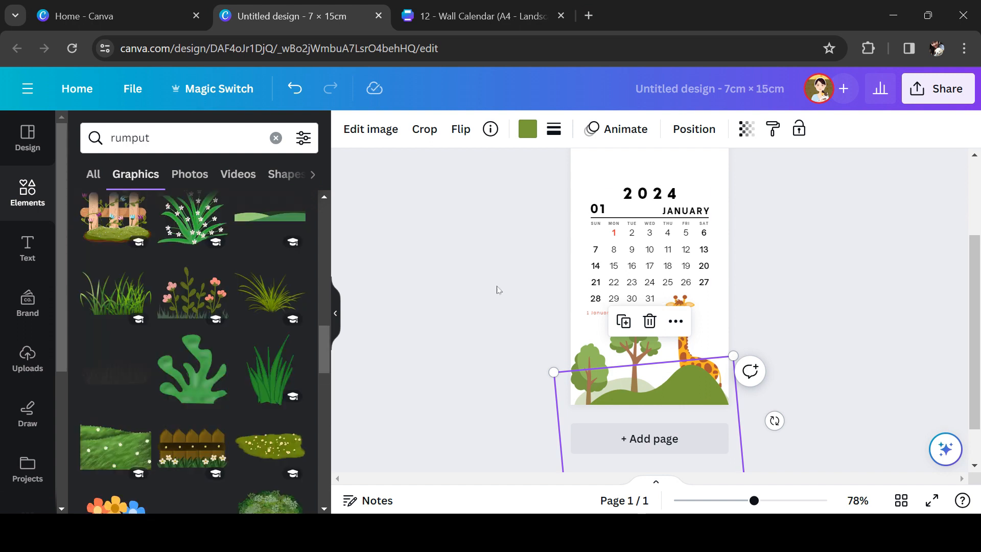
left_click(695, 129)
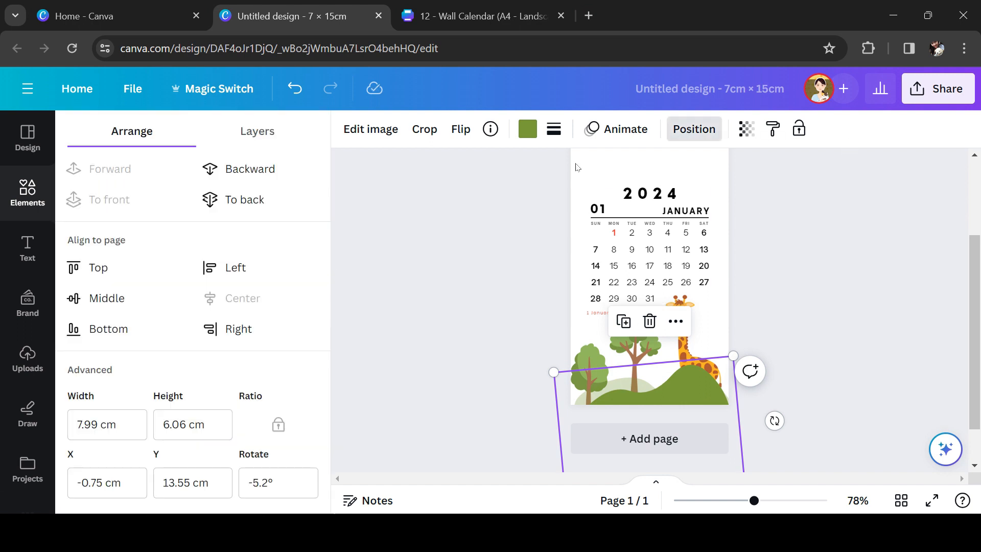
left_click(255, 138)
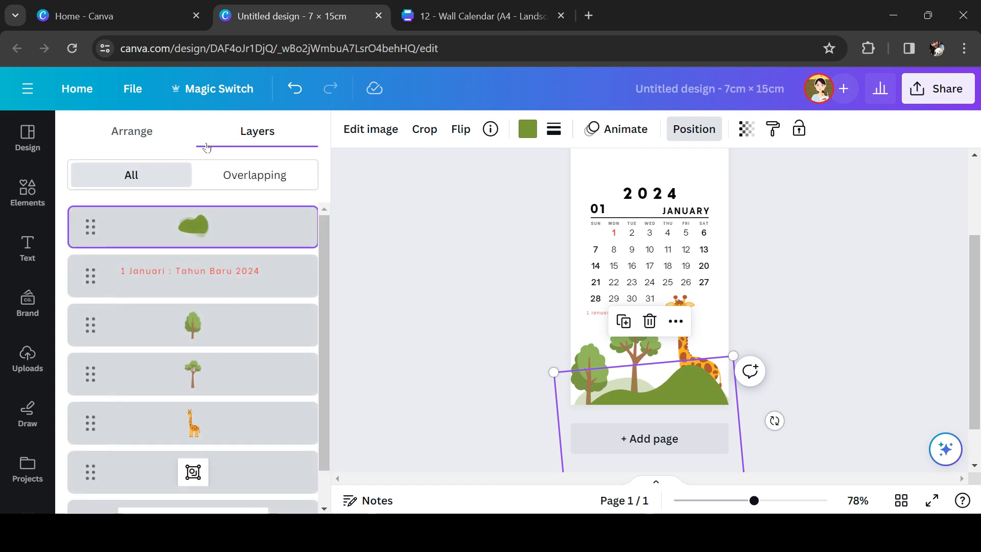
left_click_drag(220, 214, 223, 435)
left_click(838, 306)
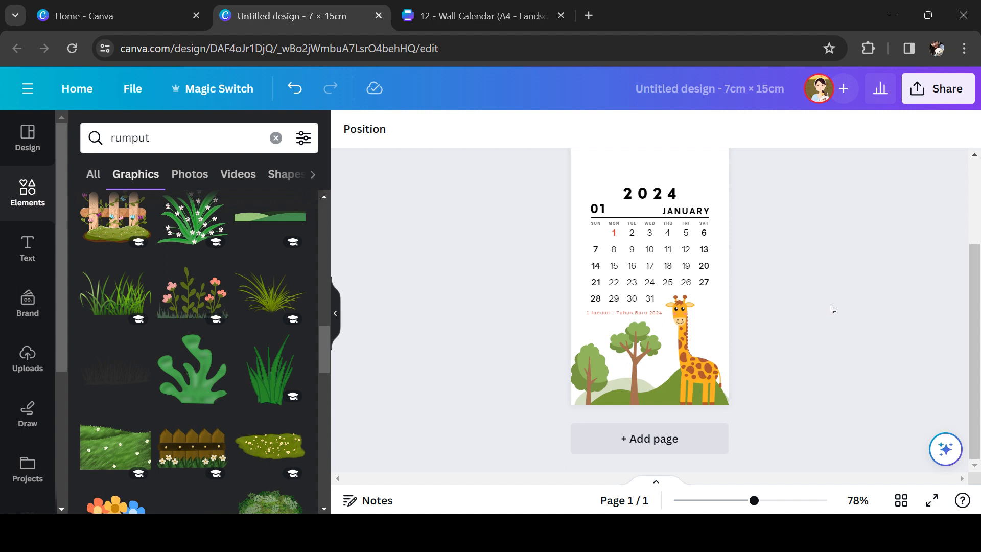
Search the graphics for "aesthetic design" and add the horizontal leafy branch divider to the page
scroll(832, 309, "up", 2)
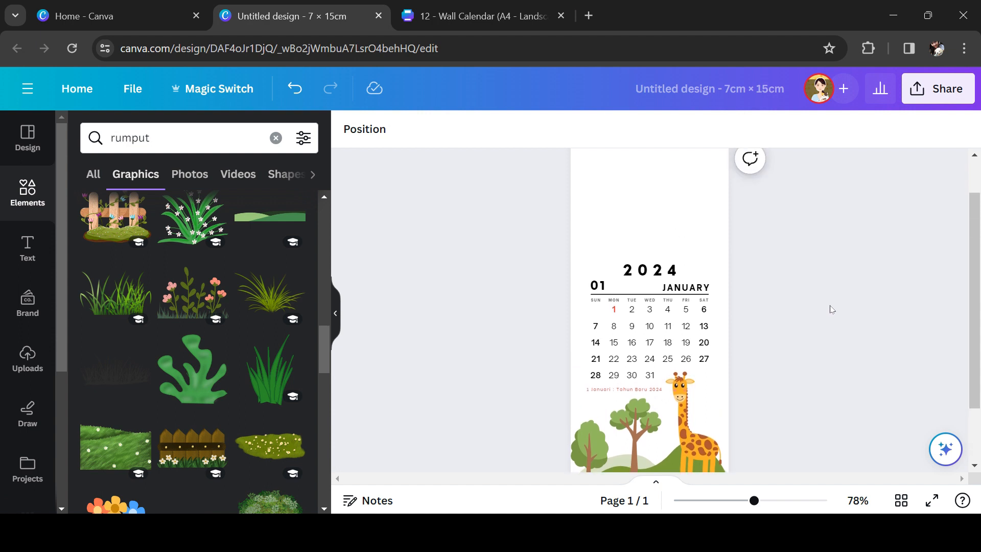
left_click(162, 144)
type("aes")
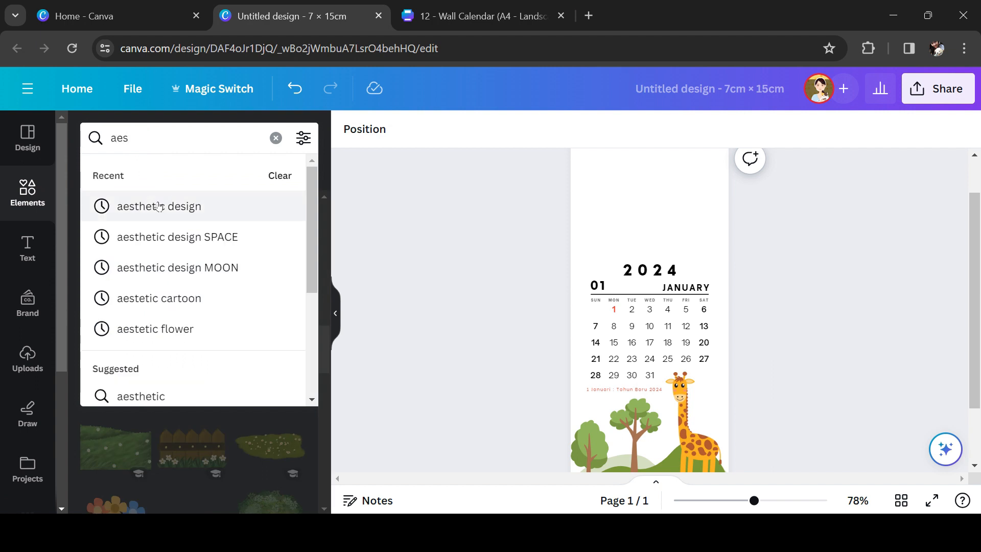
left_click(158, 202)
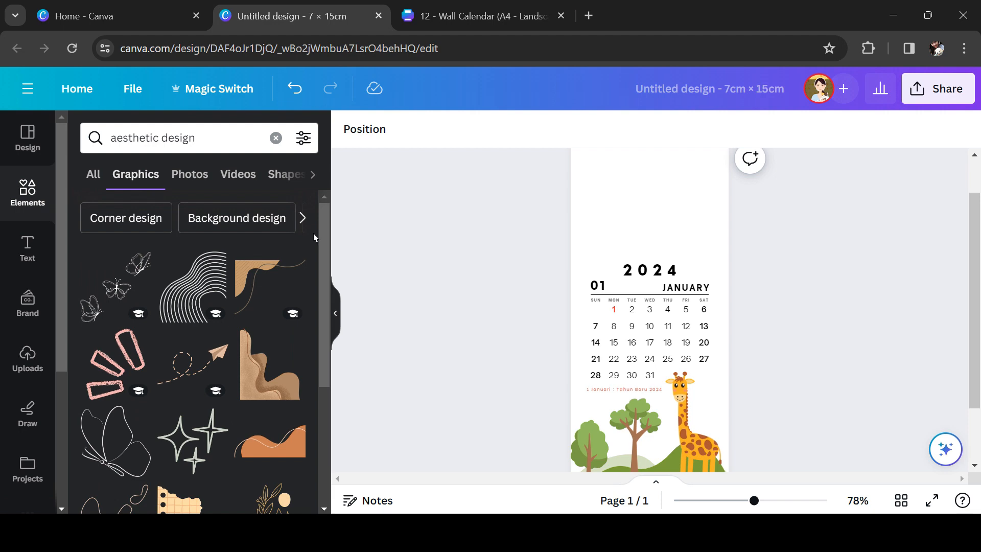
scroll(212, 345, "down", 5)
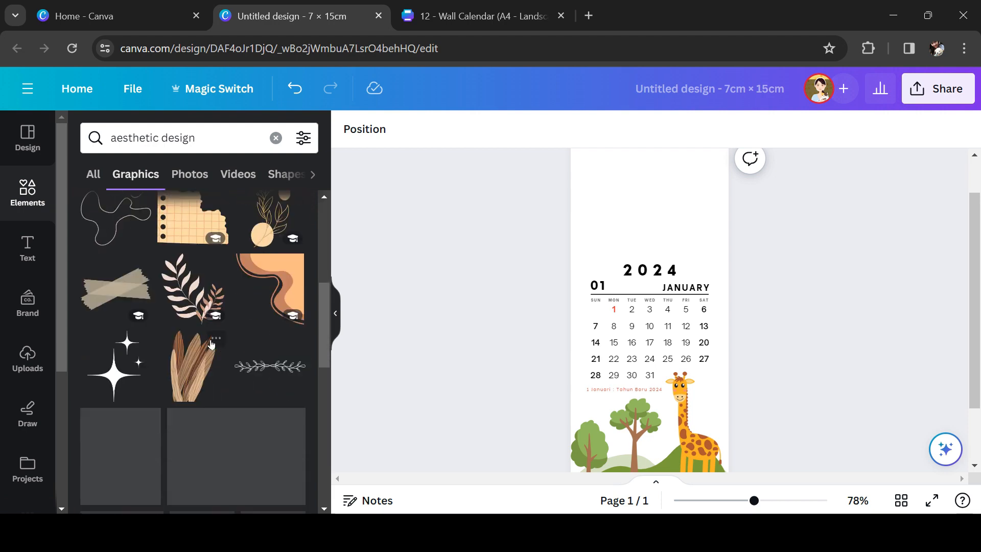
left_click(266, 366)
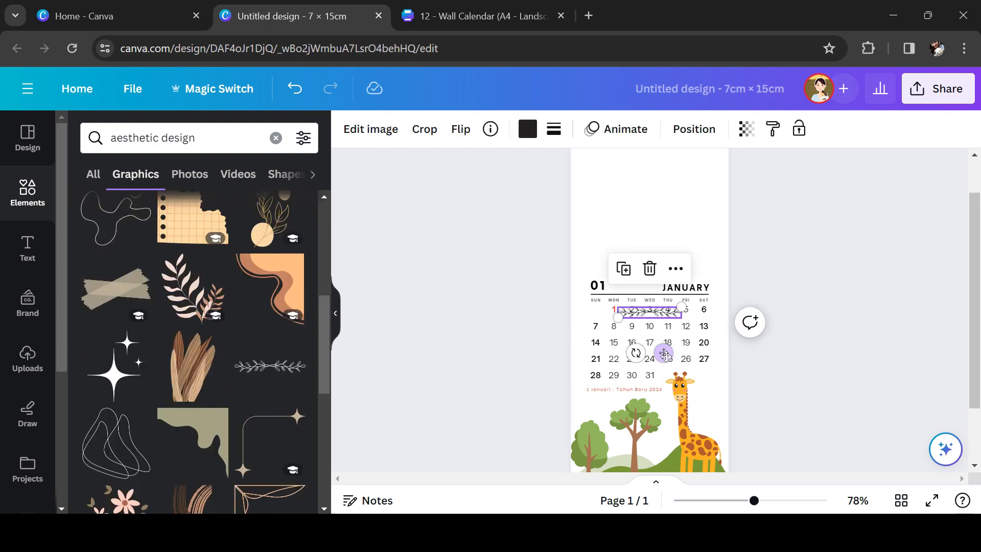
Place the leafy divider centred just above the "2024" heading and check the page layout
left_click_drag(663, 352, 667, 288)
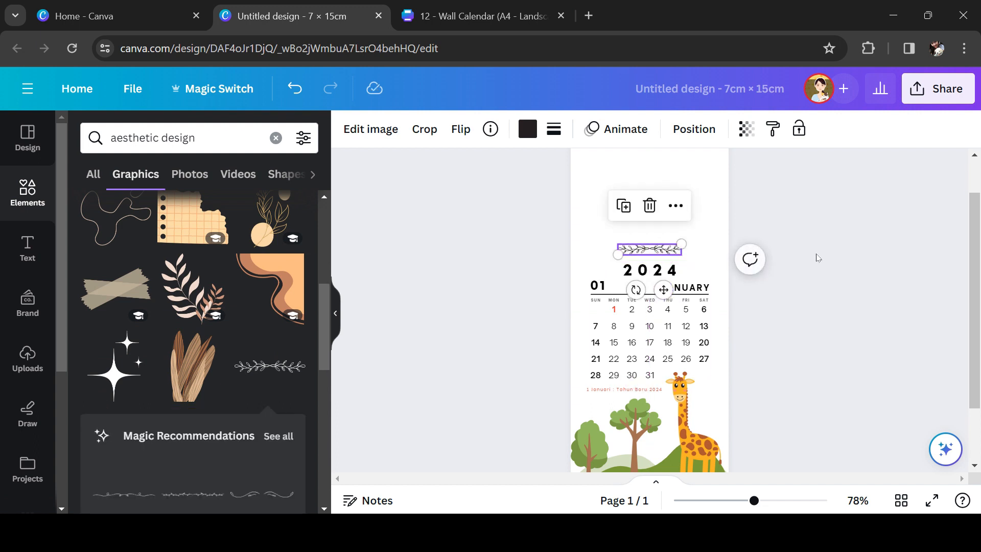
left_click(836, 245)
scroll(836, 245, "down", 2)
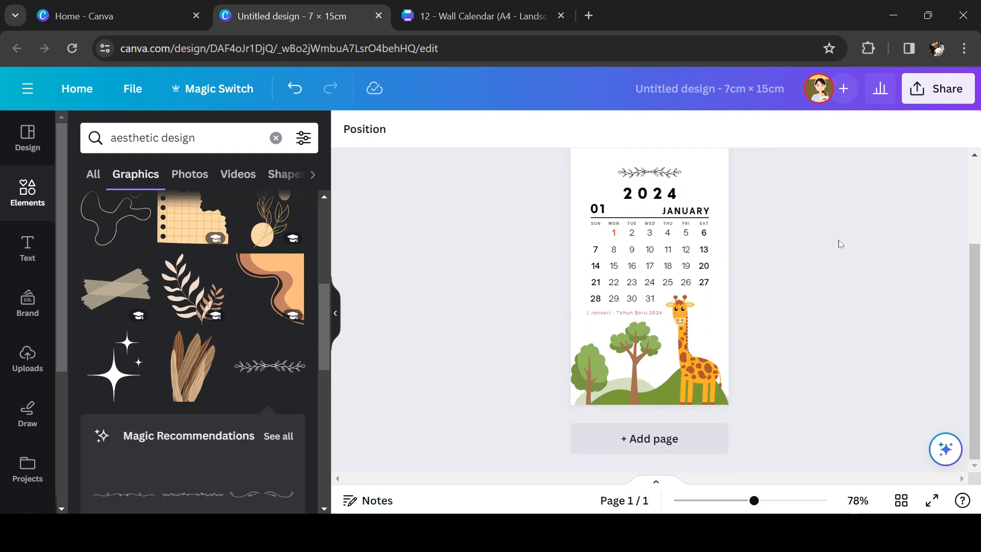
scroll(838, 244, "up", 2)
scroll(842, 245, "down", 2)
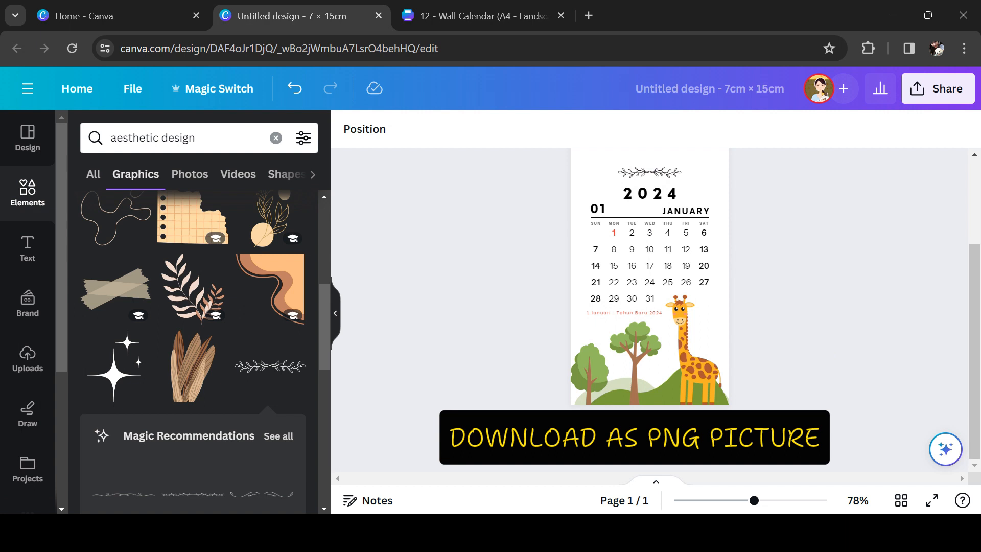
Add a blank second page to the design and return to the January page
left_click(649, 436)
scroll(734, 294, "up", 3)
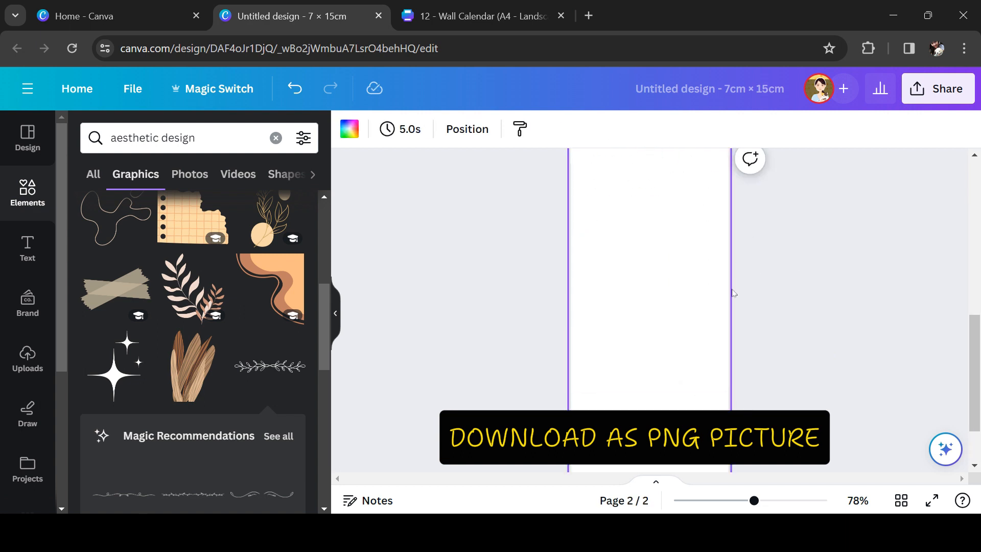
scroll(734, 293, "up", 5)
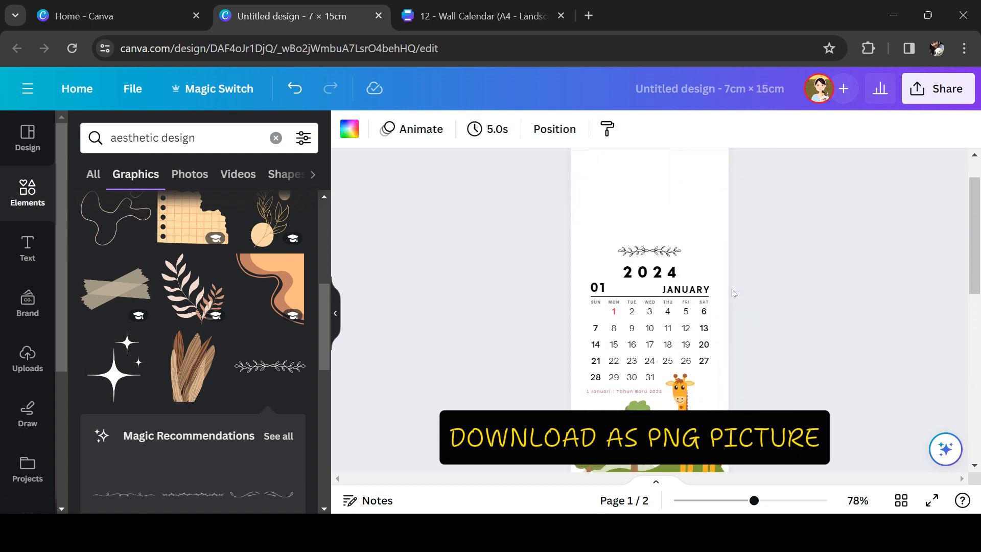